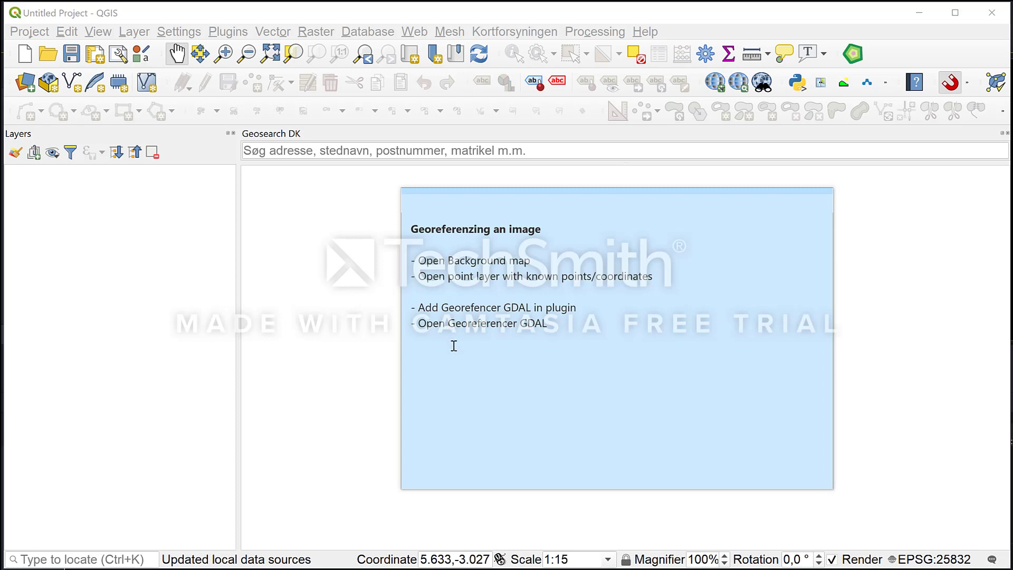
Add the Ortofoto forår background map and the gps.gpkg vector layer from C:\gis\georef
left_click(543, 32)
mouse_move(529, 49)
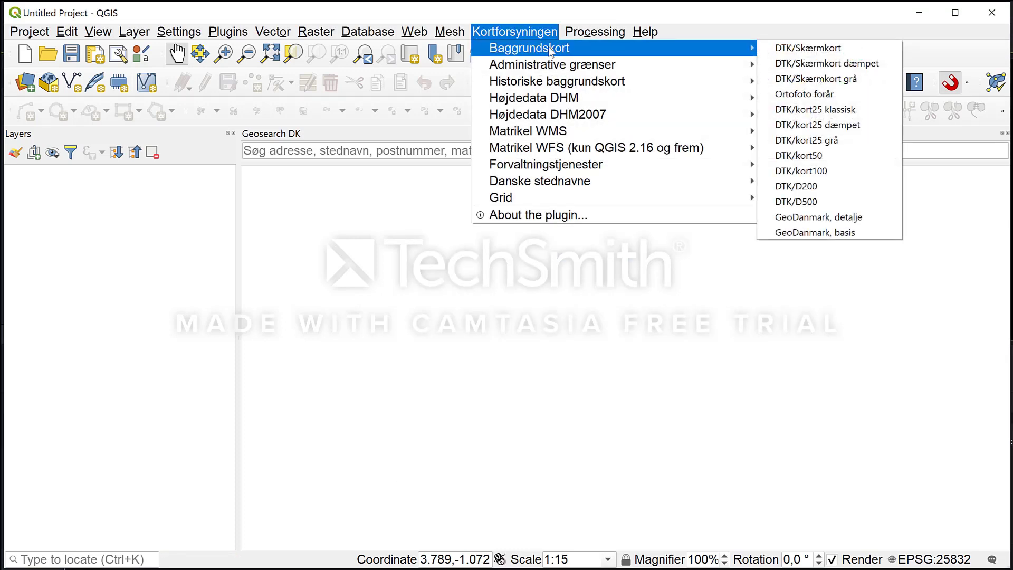
left_click(800, 96)
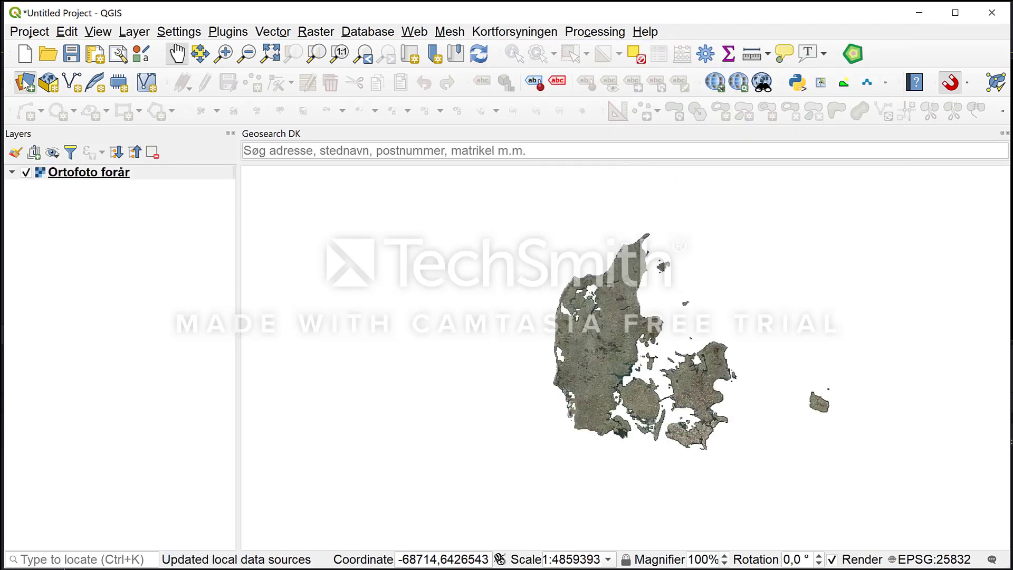
left_click(25, 85)
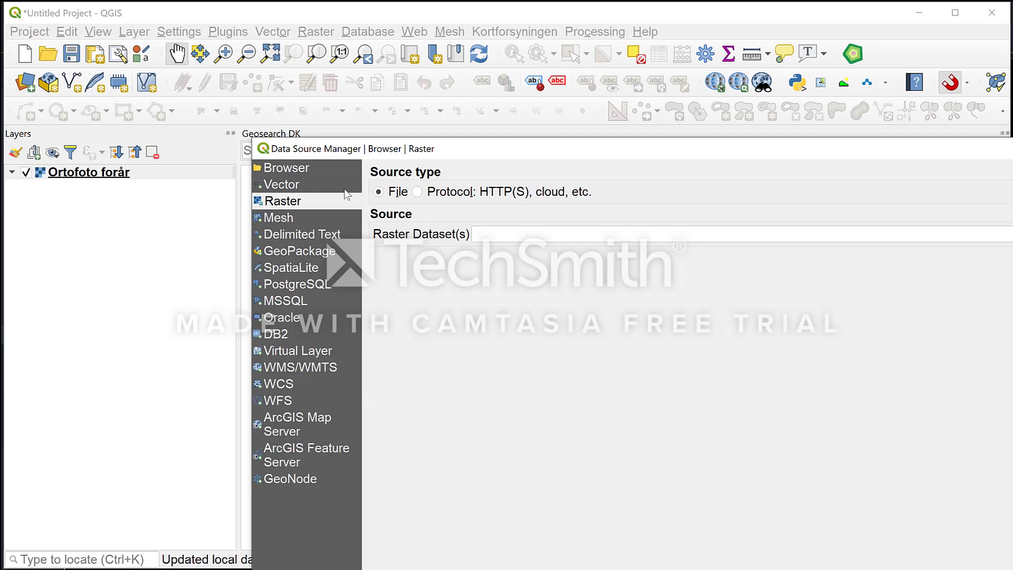
left_click(295, 184)
left_click_drag(521, 153, 330, 56)
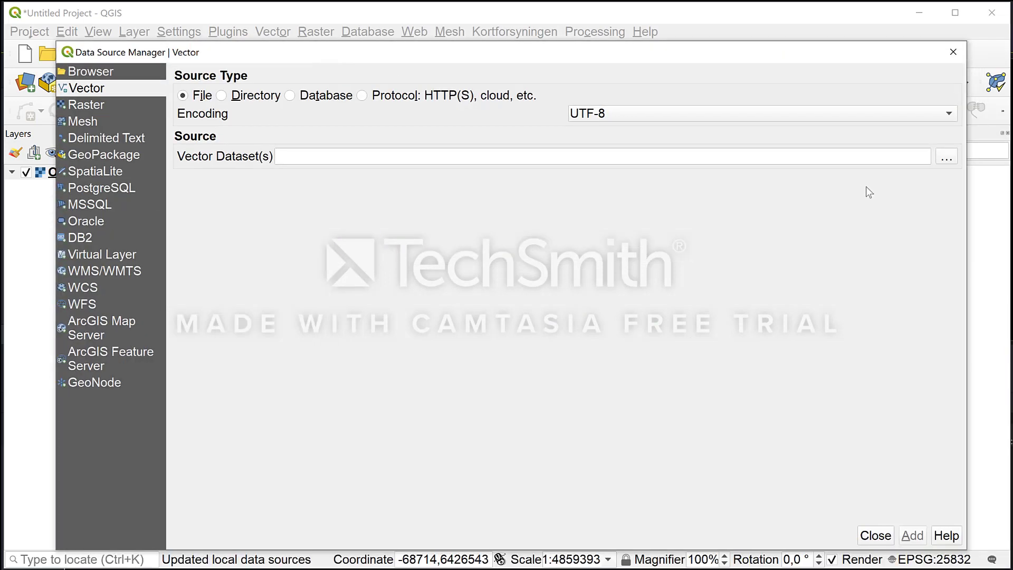
left_click(946, 157)
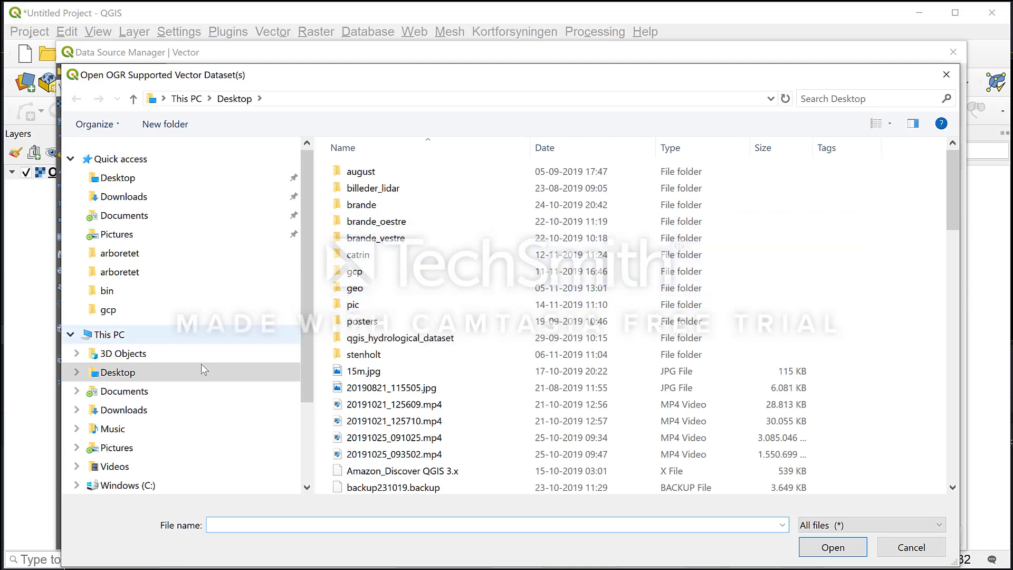
left_click(138, 485)
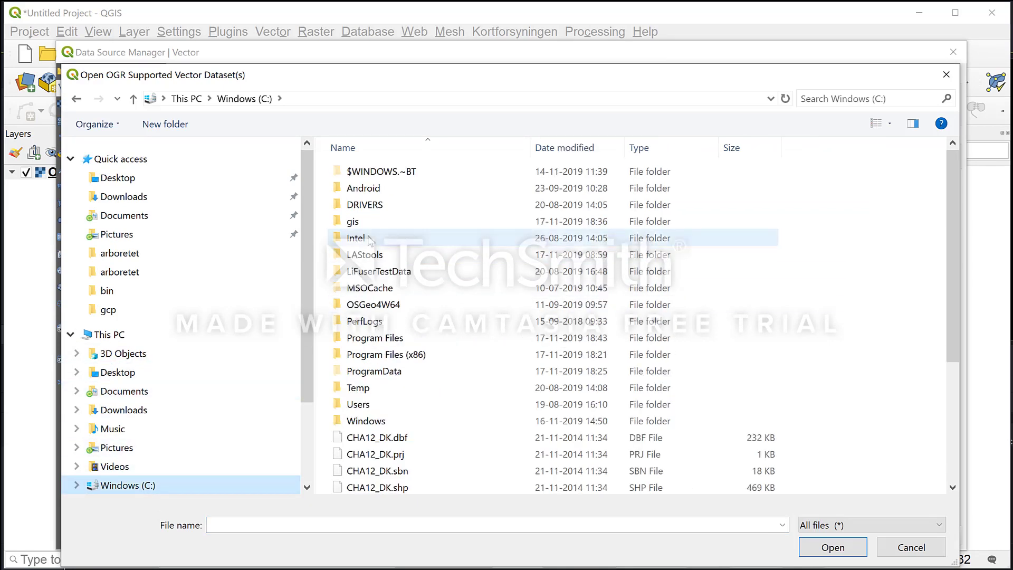
double_click(364, 223)
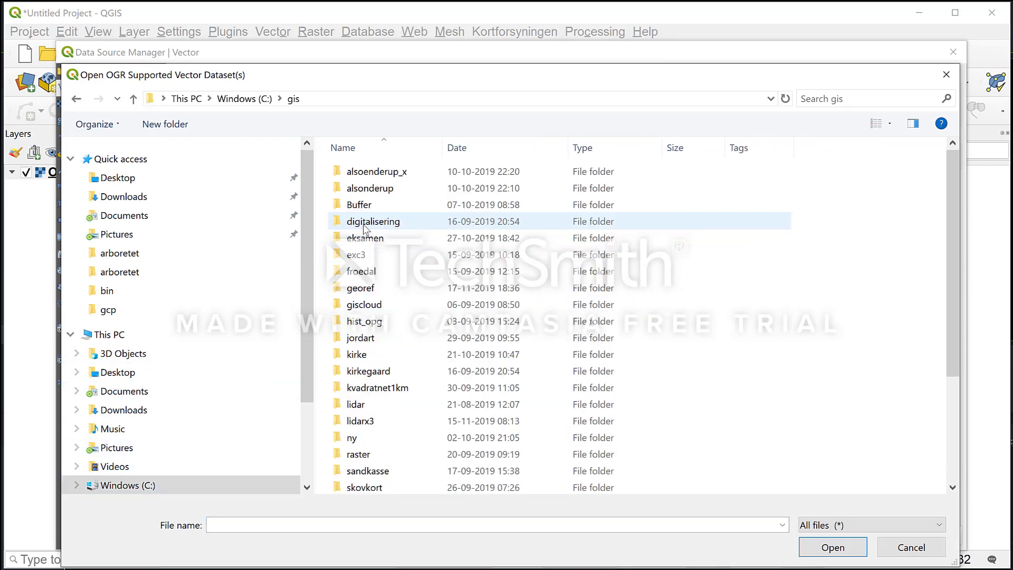
double_click(372, 288)
double_click(376, 200)
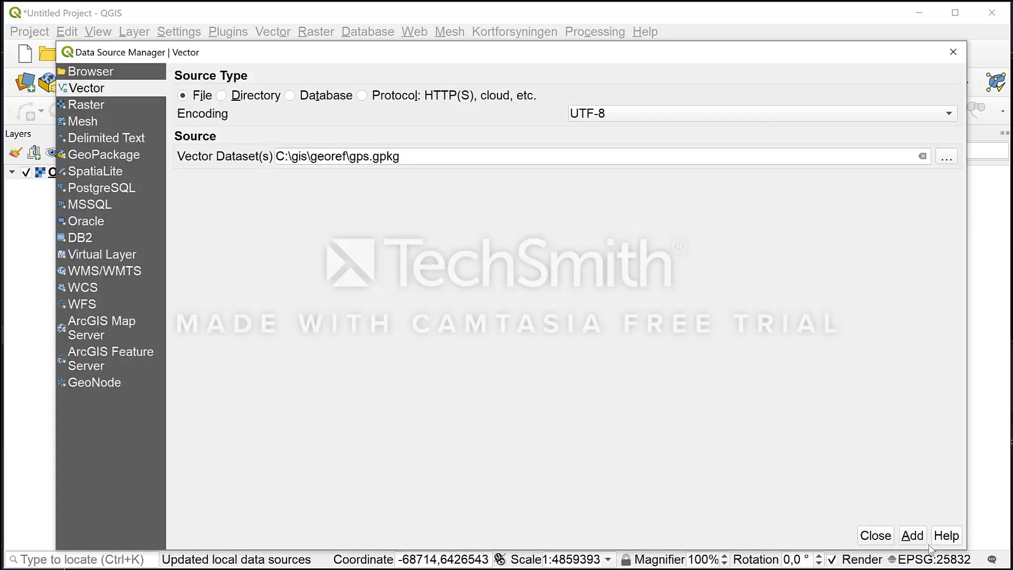
left_click(911, 535)
Zoom the map to the gps layer's points around the apartment buildings
left_click(875, 535)
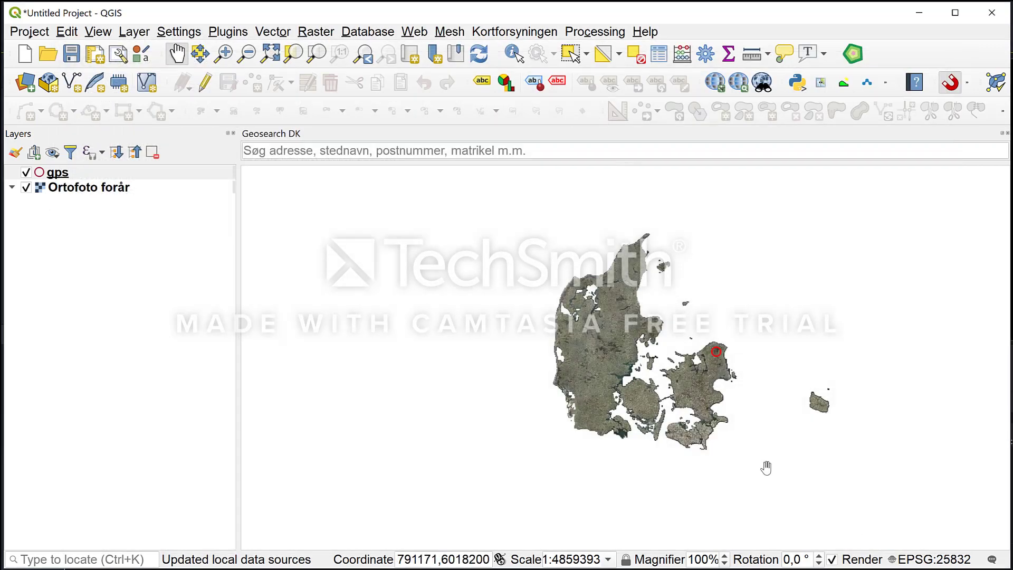
left_click(130, 174)
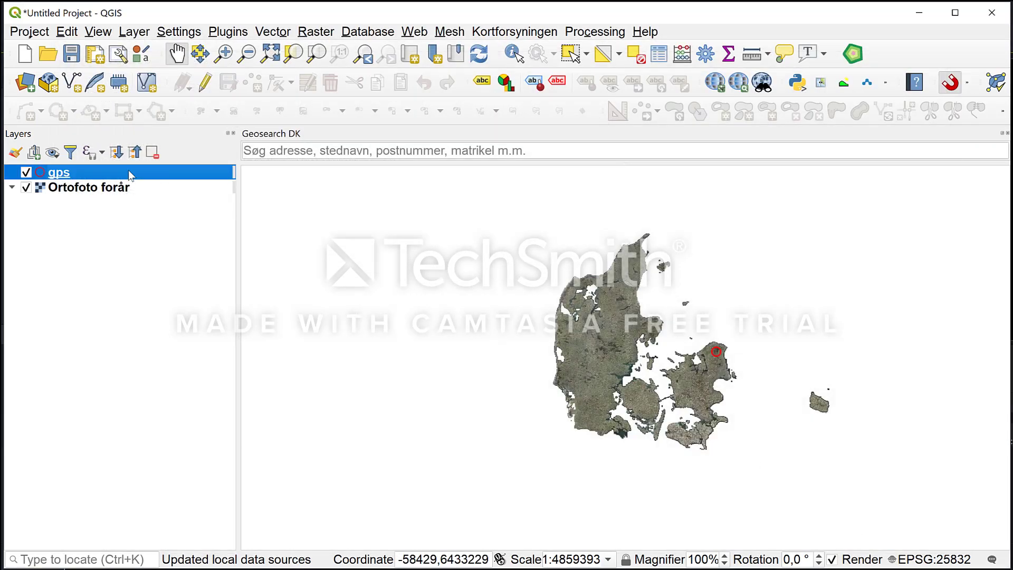
left_click(318, 54)
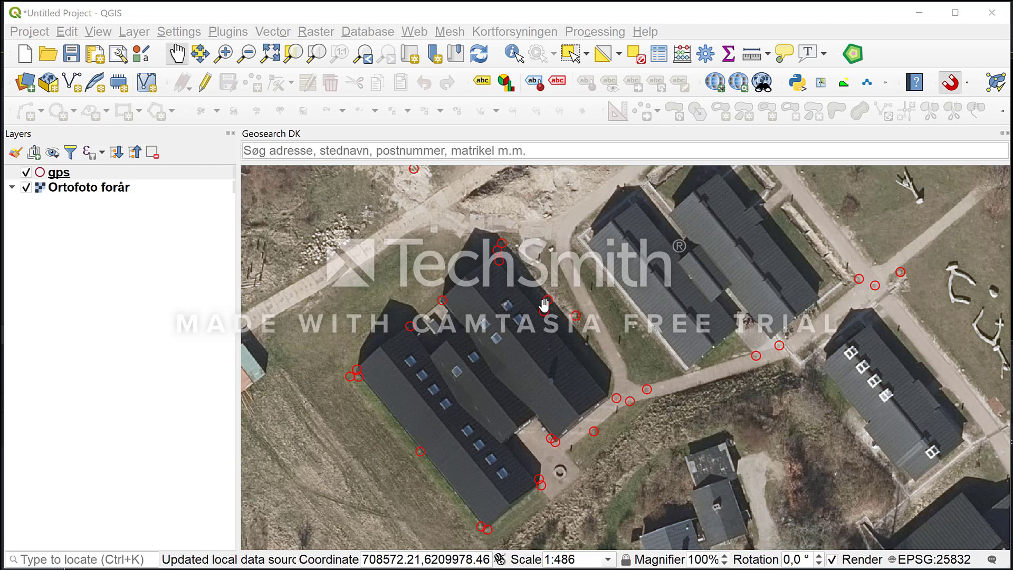
Search plugins for 'geore', confirm Georeferencer GDAL is enabled, and close the manager
left_click(232, 33)
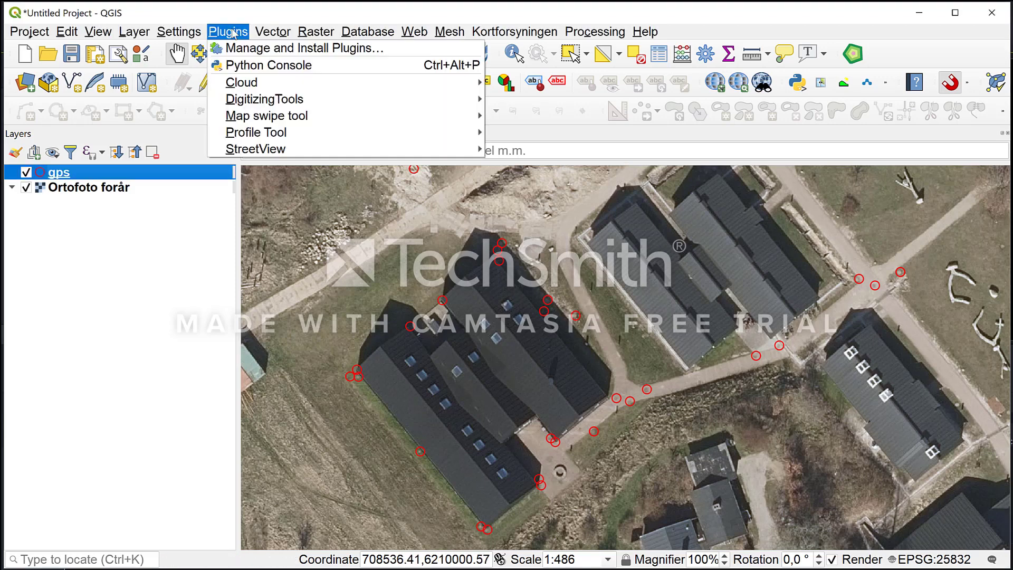
left_click(248, 50)
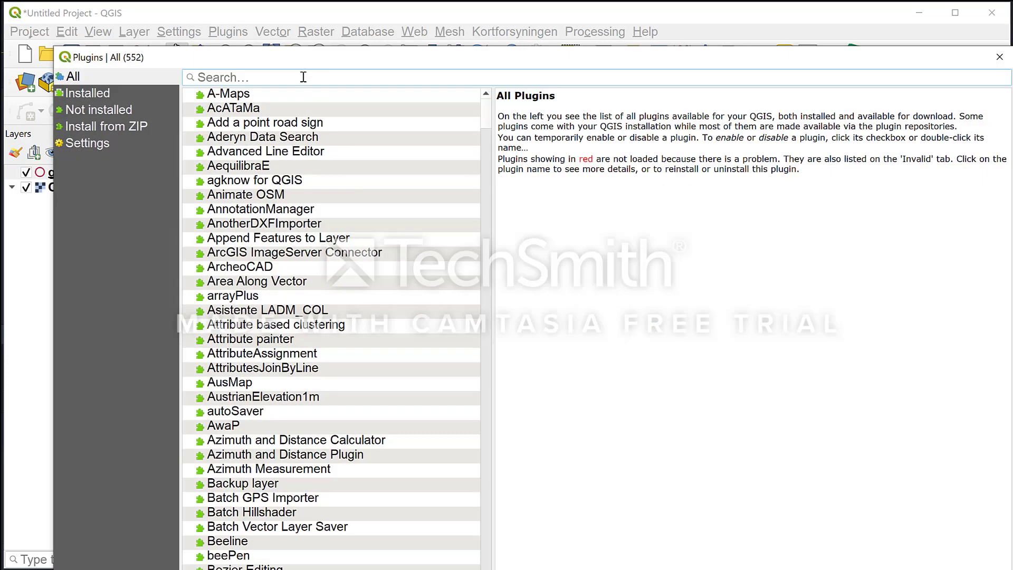
type("geo")
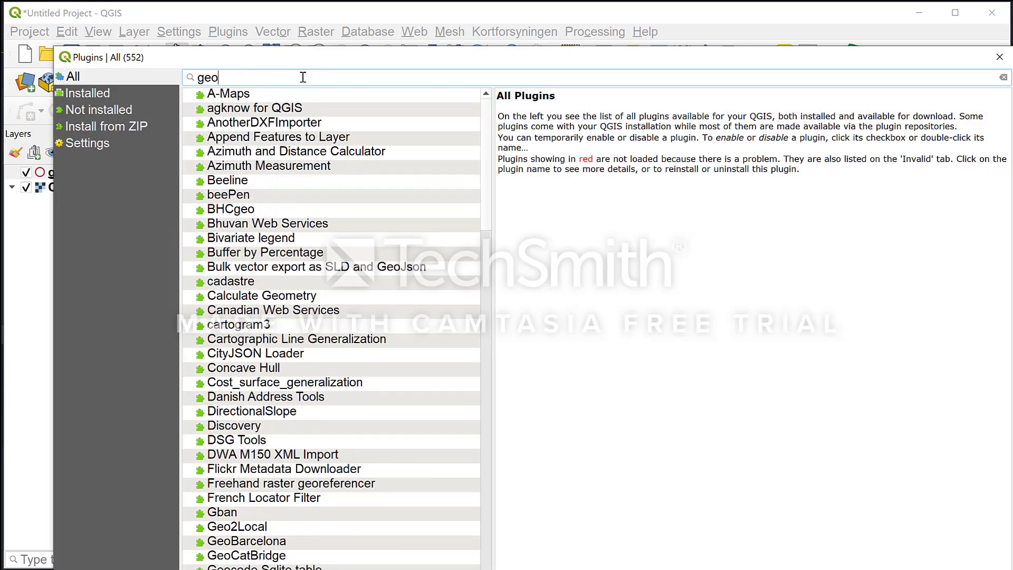
type("re")
left_click(244, 126)
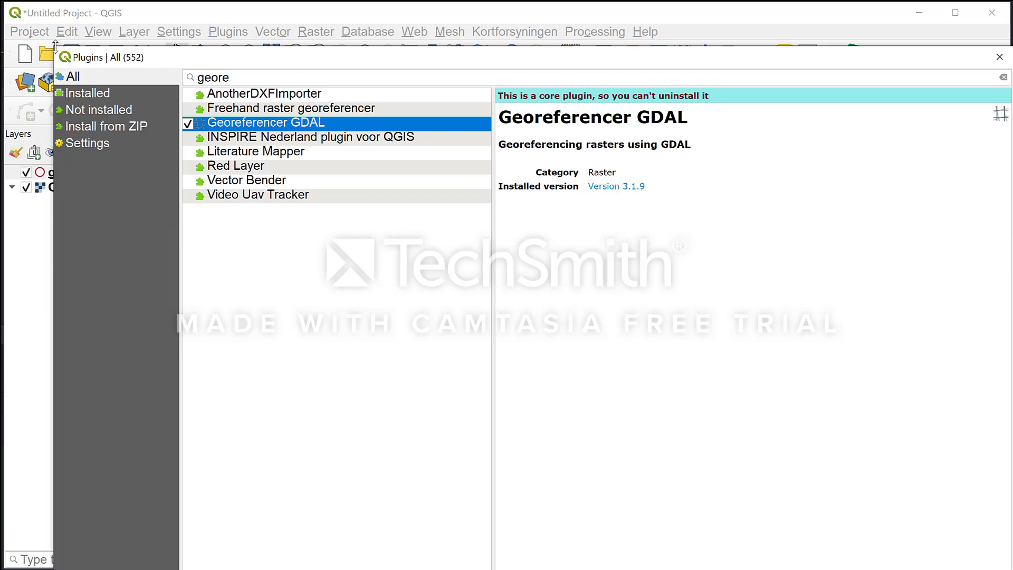
left_click_drag(54, 47, 49, 50)
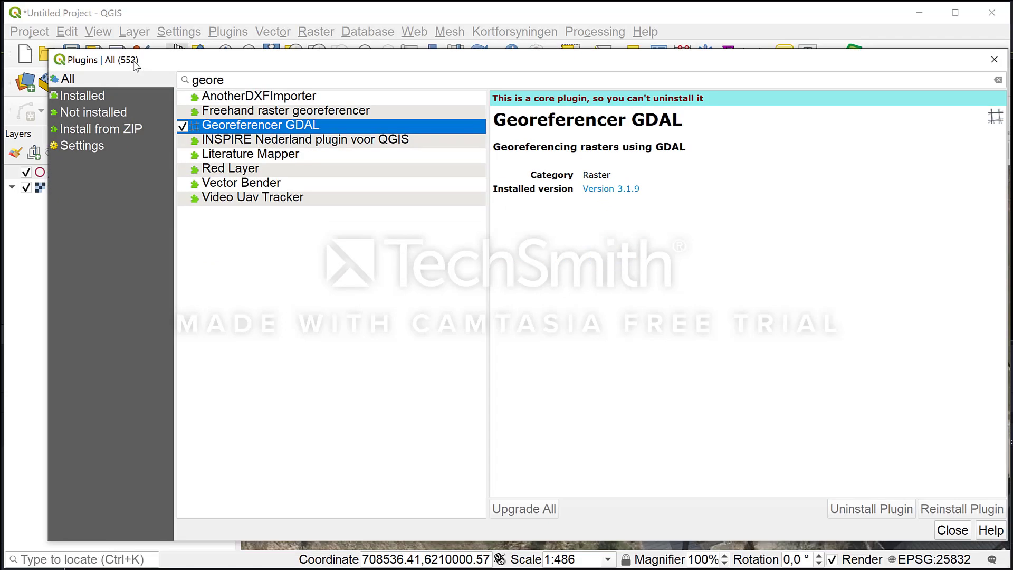
left_click(945, 529)
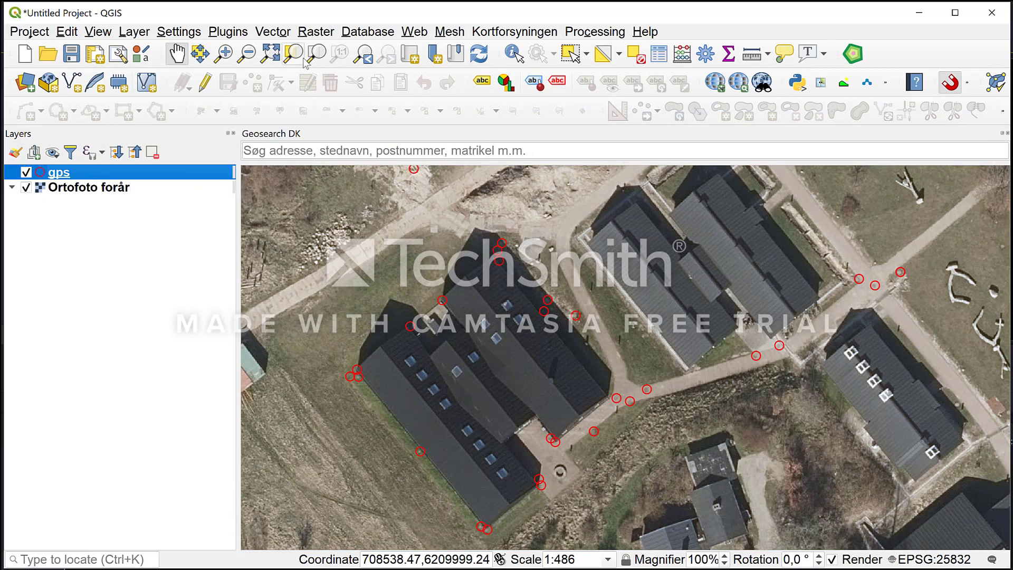
Launch the Georeferencer and load quercus.tiff from C:\gis\georef
left_click(316, 32)
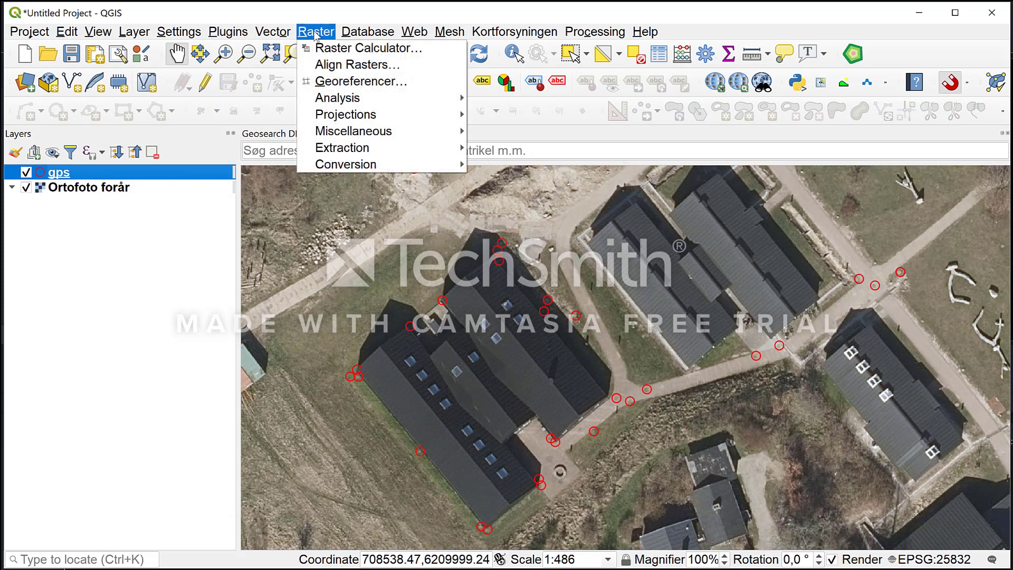
left_click(330, 85)
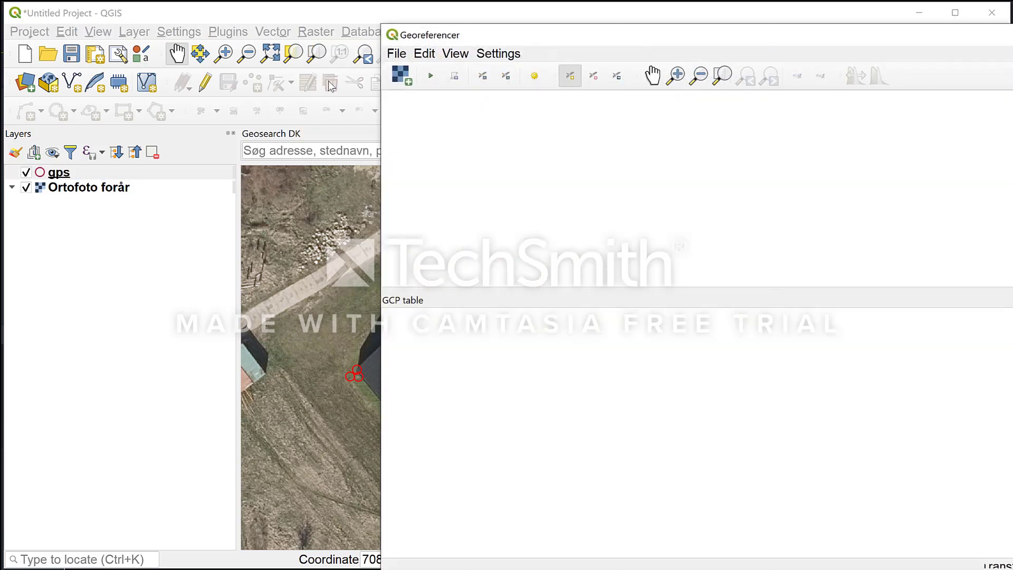
left_click_drag(452, 43, 208, 23)
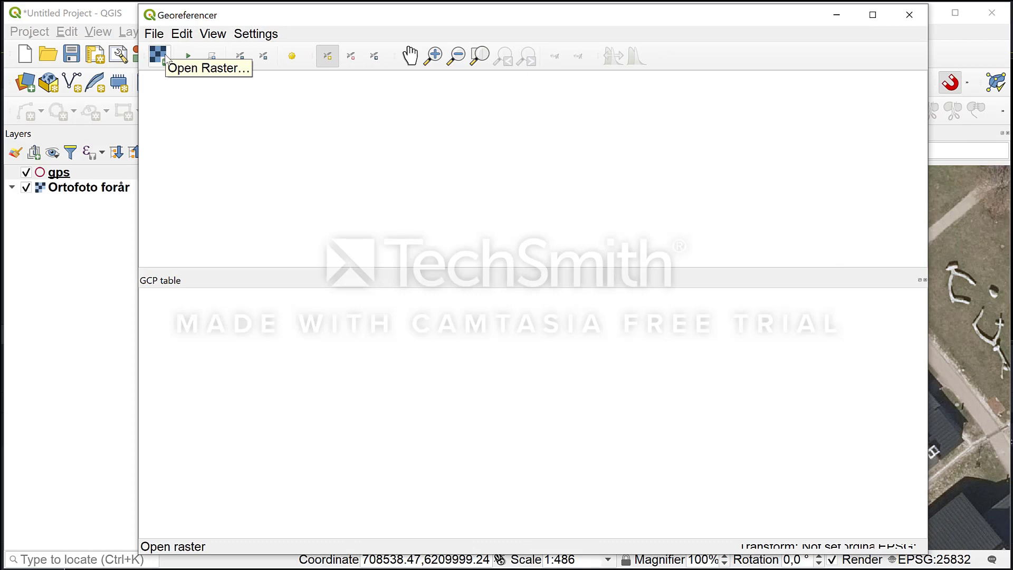
left_click(165, 55)
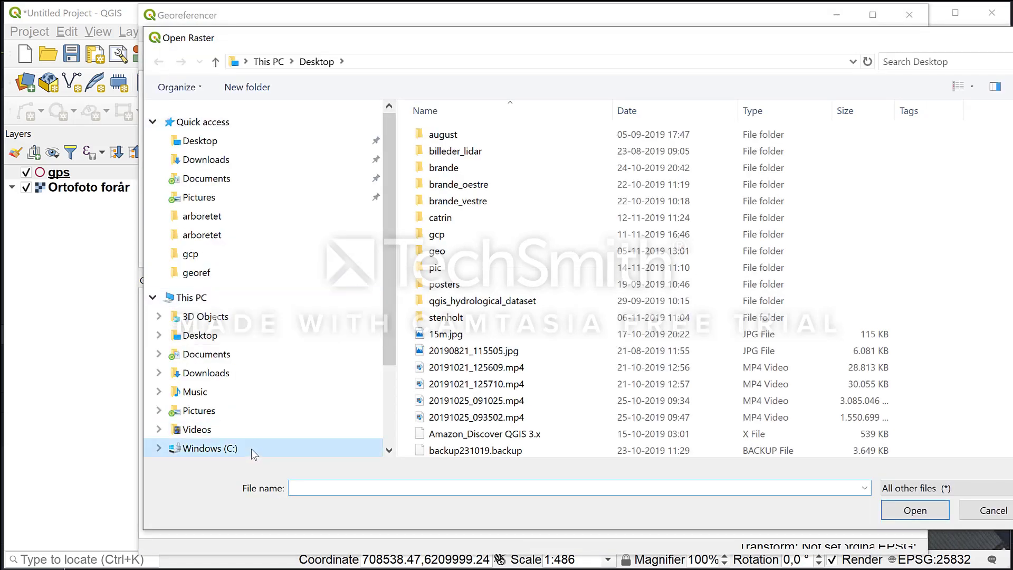
left_click(251, 448)
double_click(460, 187)
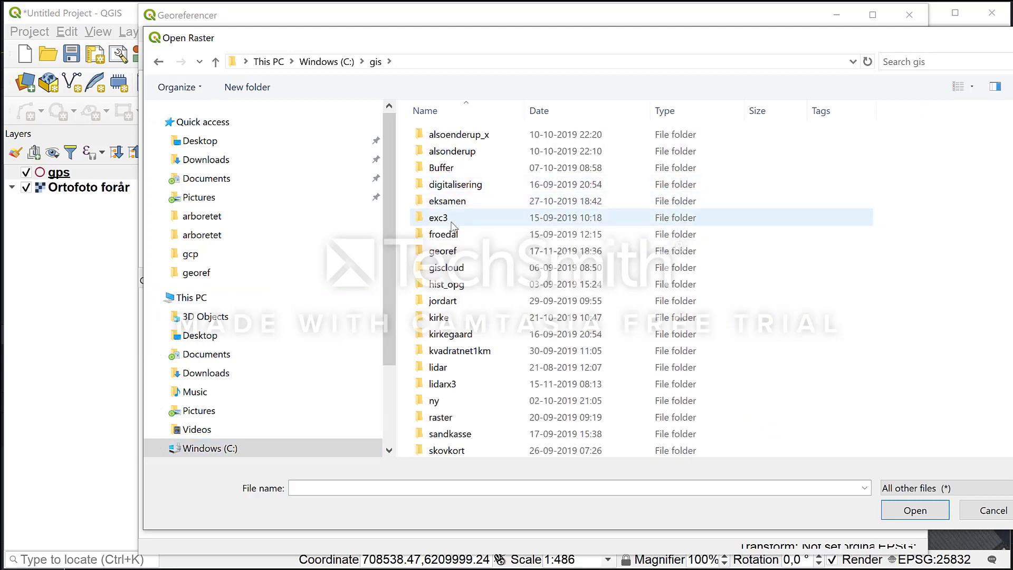
double_click(443, 251)
double_click(721, 173)
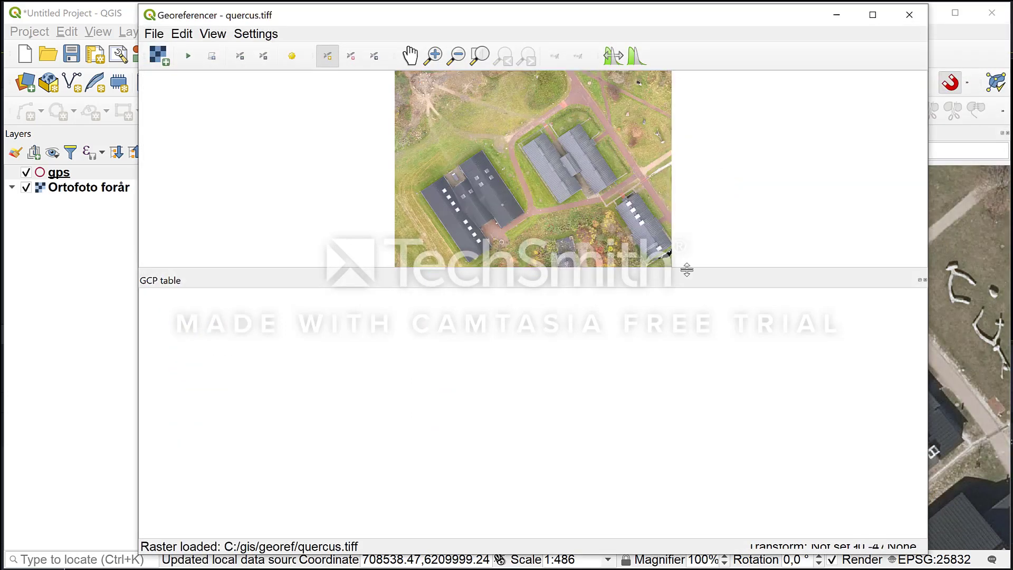
Enlarge the image pane and move the Georeferencer window down and right
left_click_drag(687, 270, 687, 332)
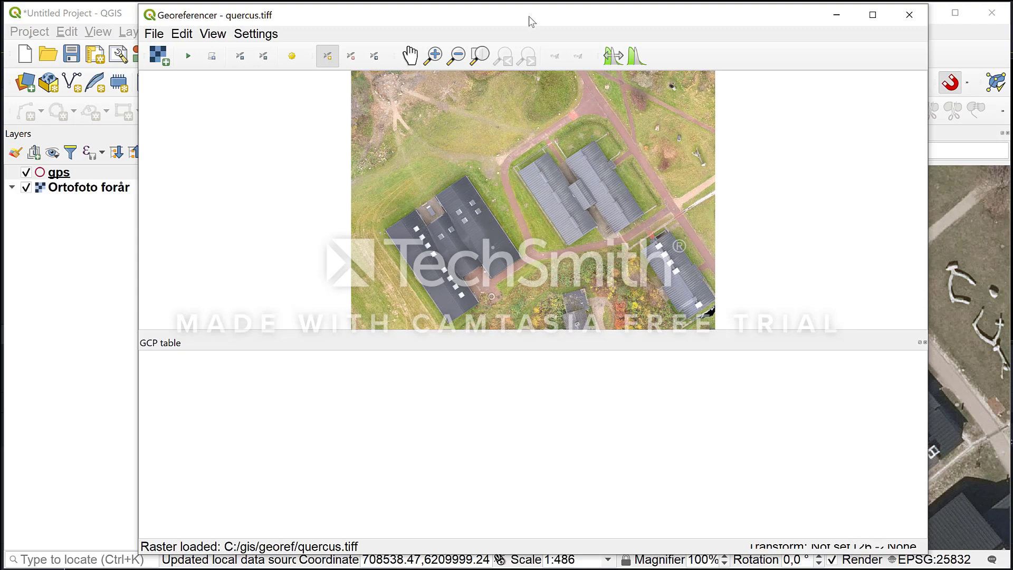
mouse_move(528, 15)
left_mouse_down()
mouse_move(553, 256)
mouse_move(555, 566)
mouse_move(529, 474)
mouse_move(590, 70)
left_mouse_up()
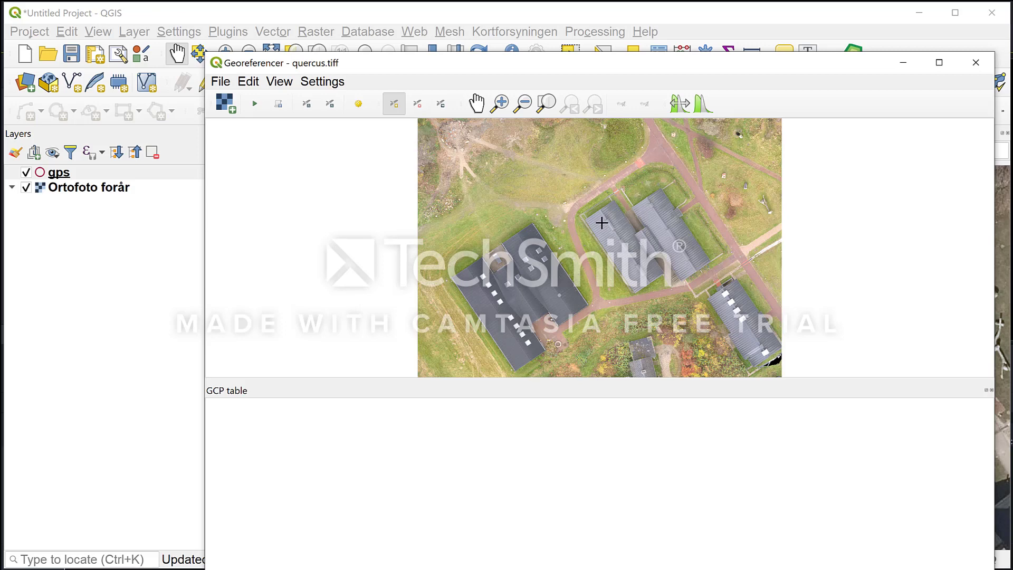
Zoom the drone image to the roof-corner marker and place the first control point there
left_click(499, 103)
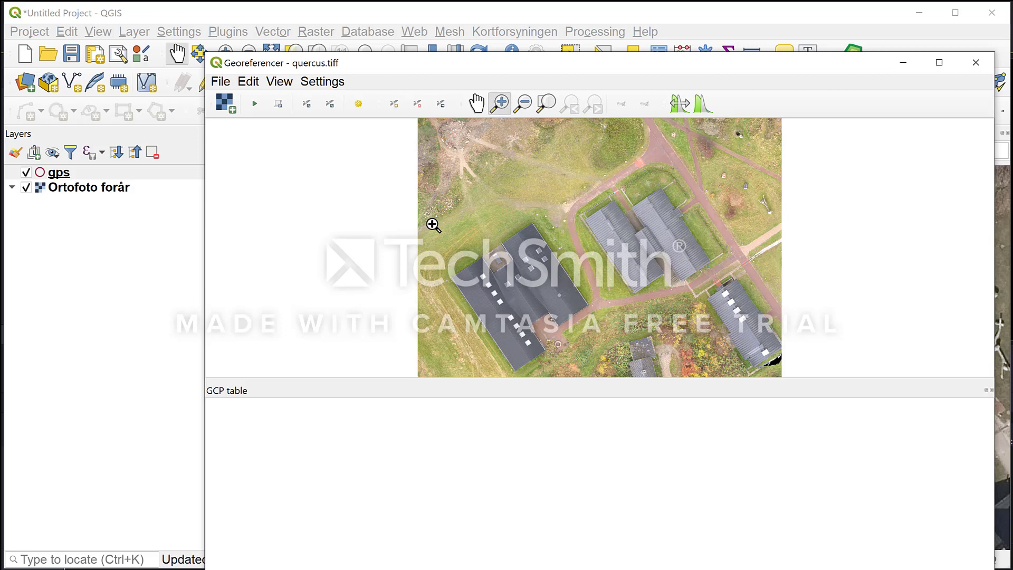
left_click_drag(429, 222, 490, 302)
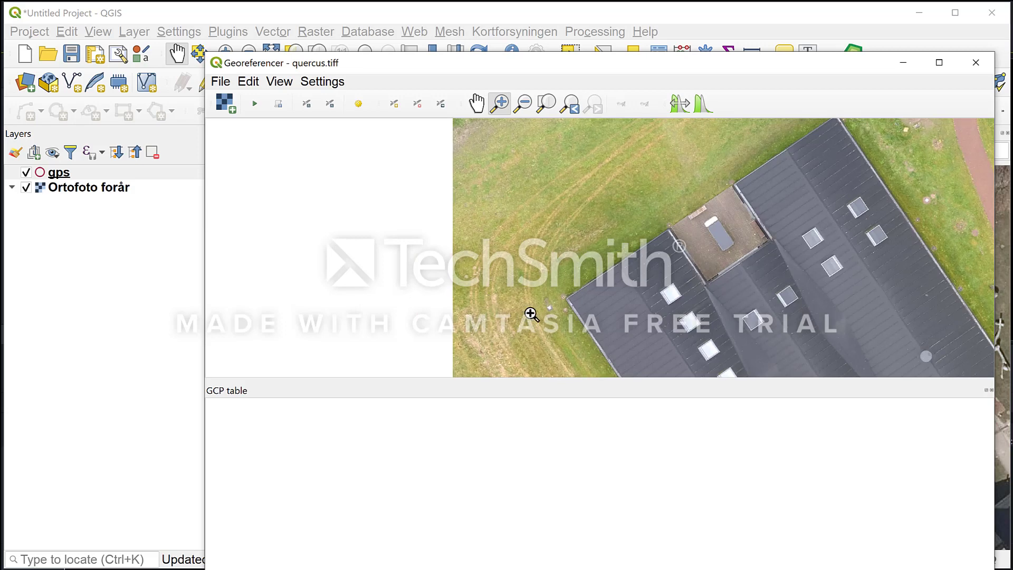
left_click_drag(508, 254, 618, 348)
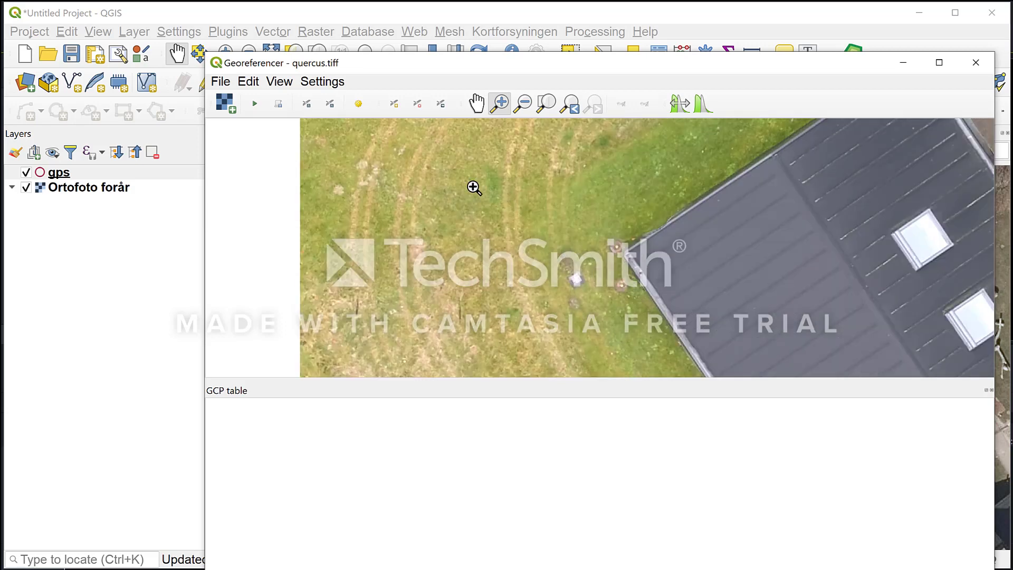
left_click(394, 105)
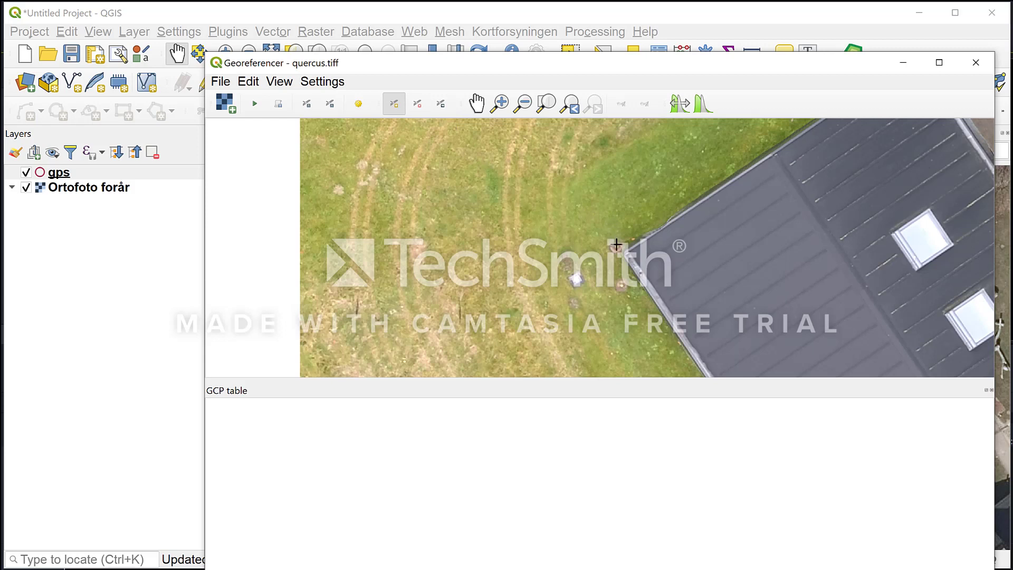
left_click(499, 103)
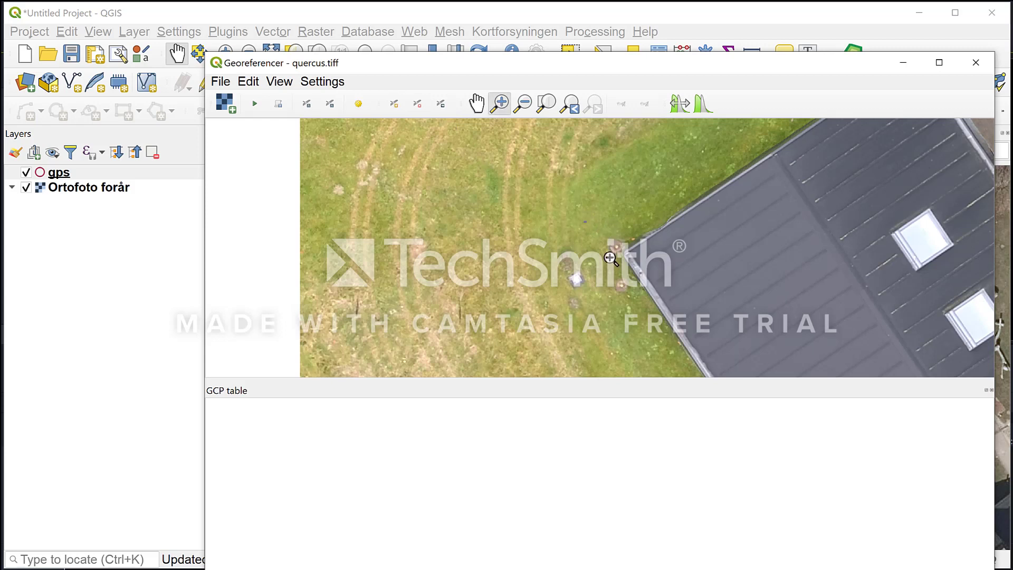
left_click_drag(585, 221, 680, 311)
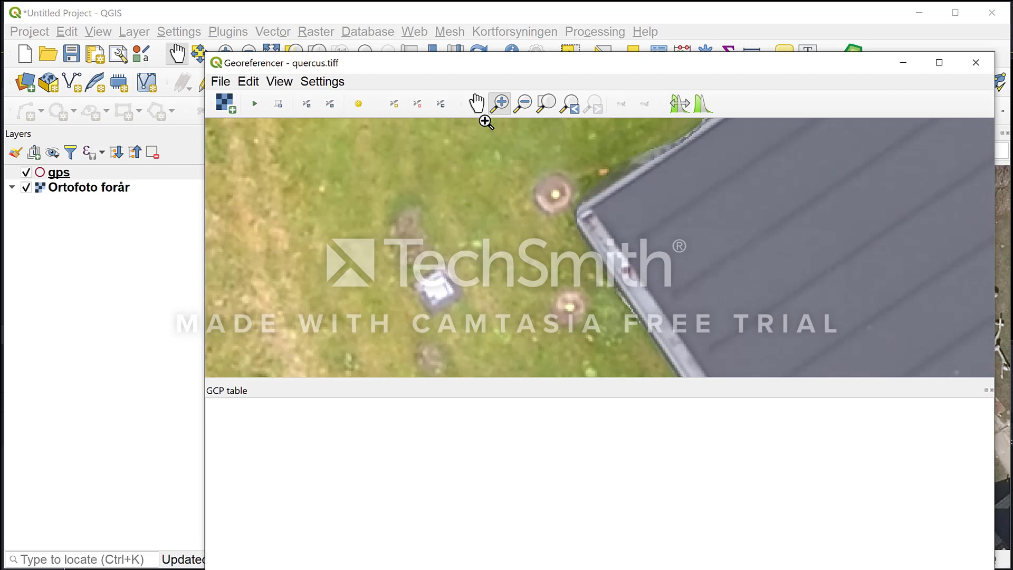
left_click(394, 104)
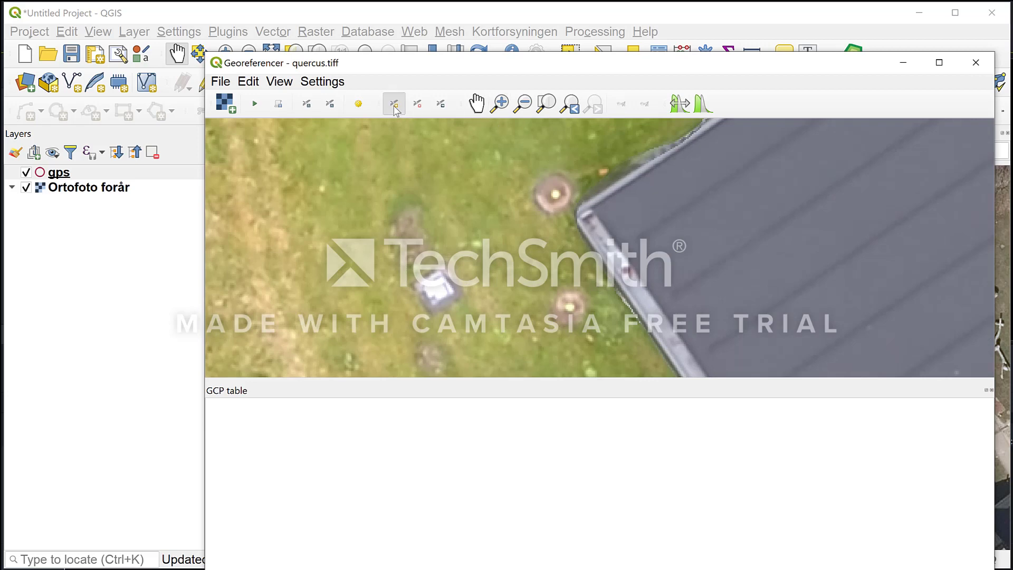
left_click(554, 194)
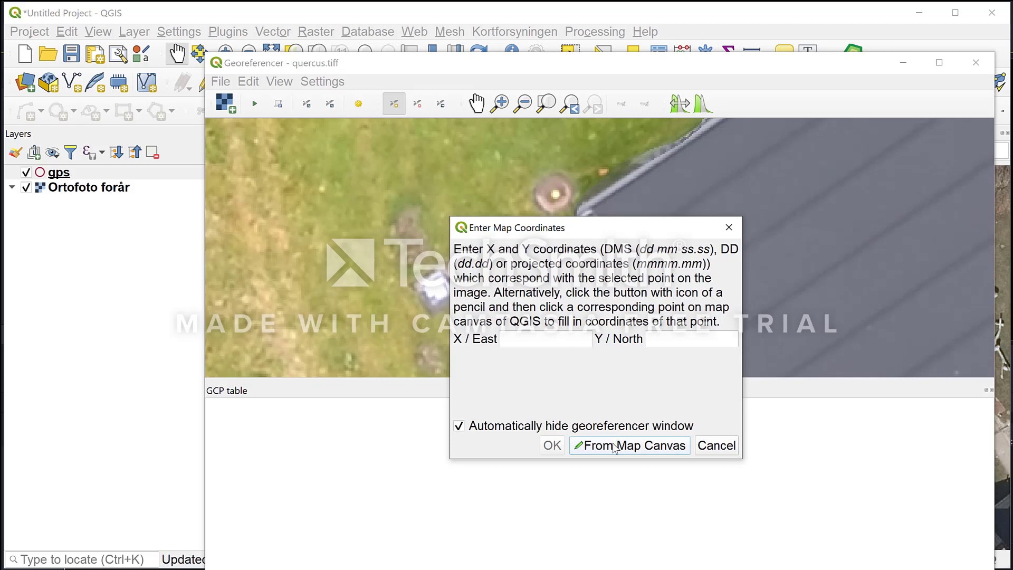
Zoom the main map in on the roof corner to pick the point's coordinates
left_click(615, 447)
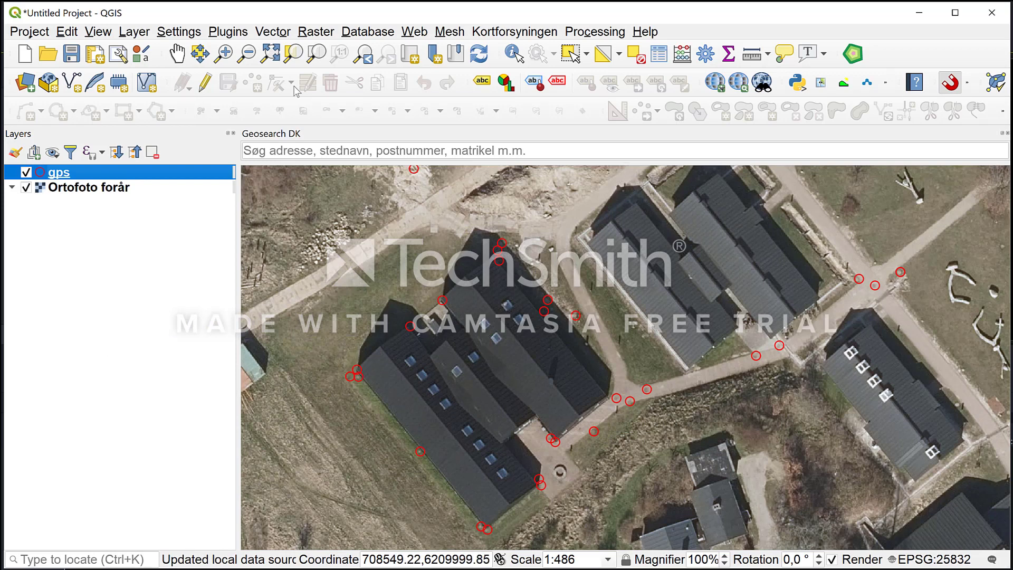
left_click(224, 53)
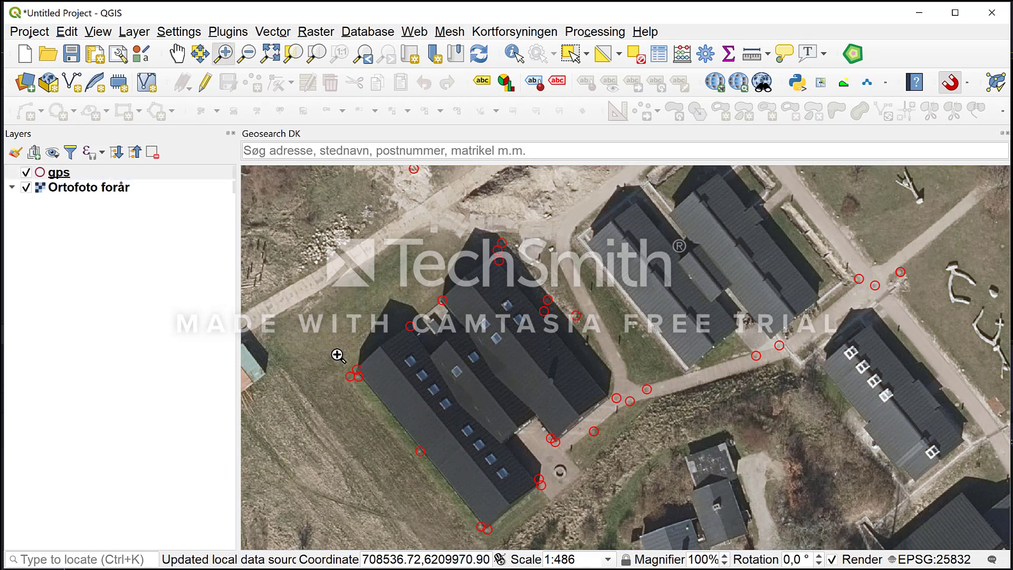
left_click_drag(337, 355, 388, 389)
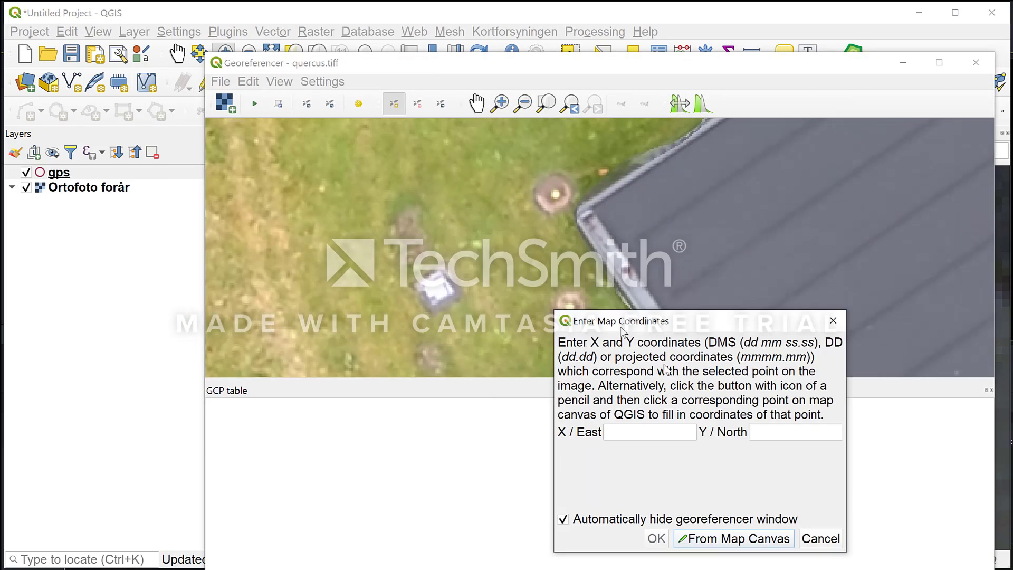
left_click_drag(517, 228, 748, 367)
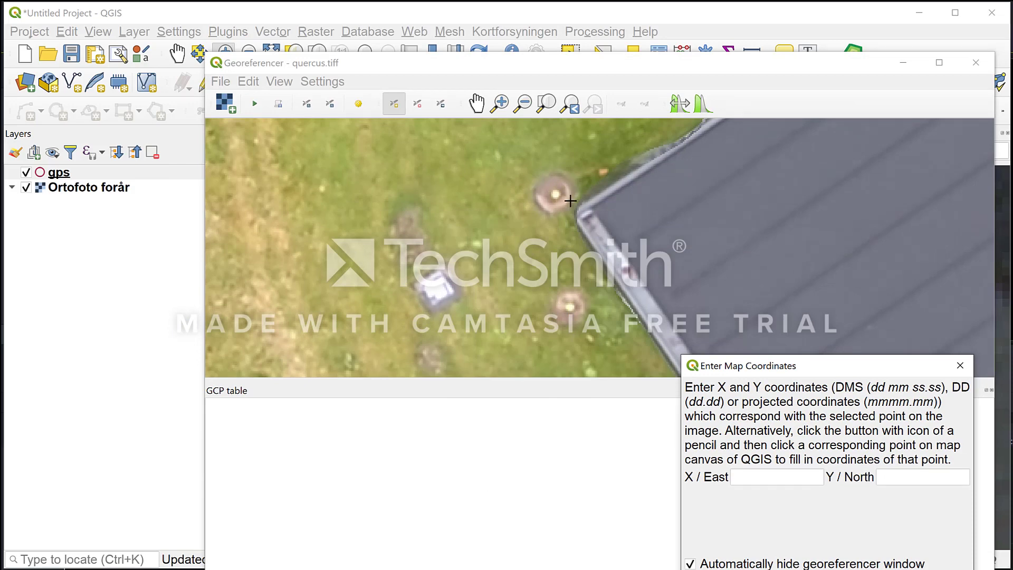
left_click_drag(802, 366, 708, 195)
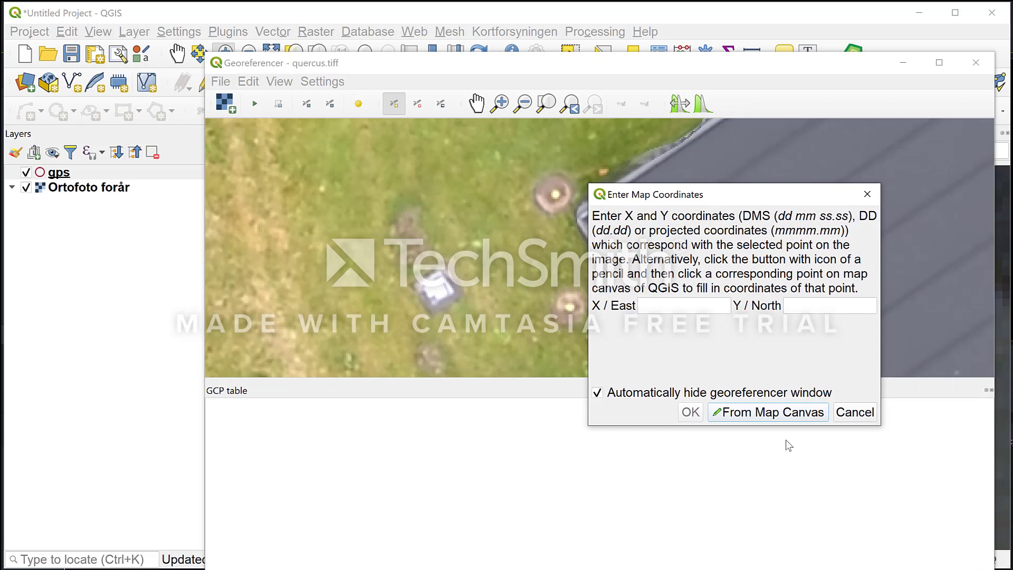
left_click(773, 412)
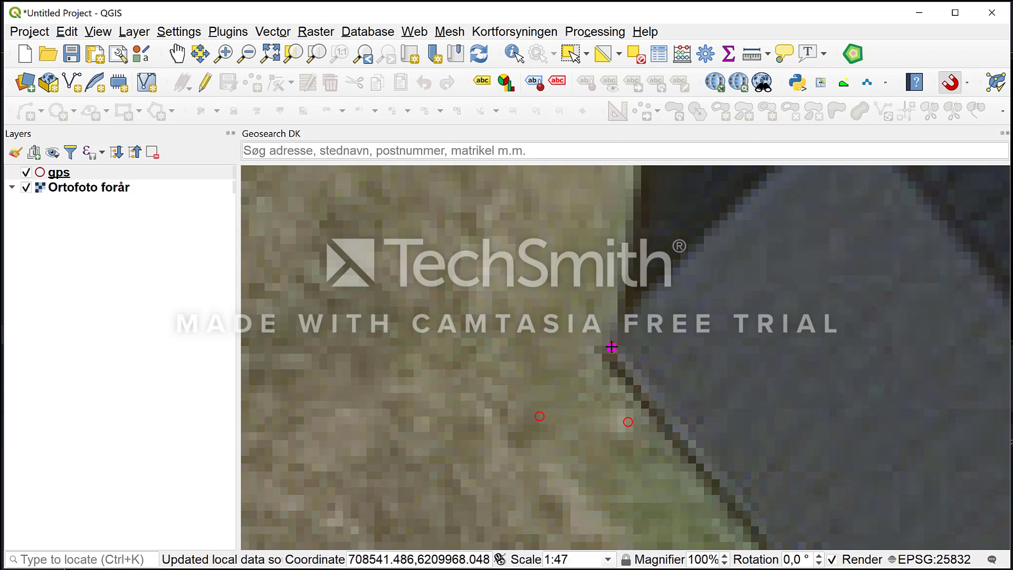
Switch project snapping from All Layers to Advanced Configuration
left_click(37, 35)
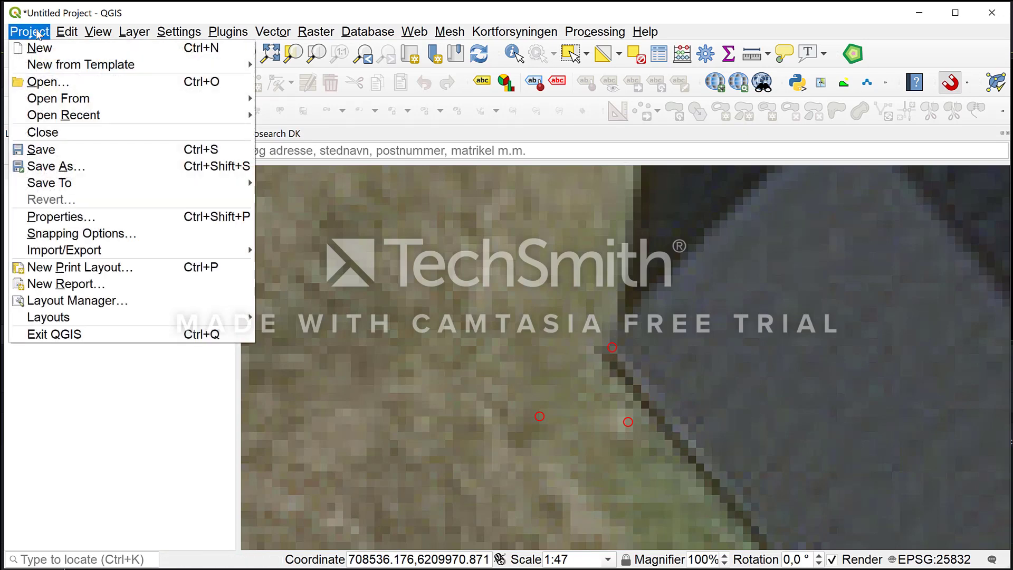
left_click(84, 235)
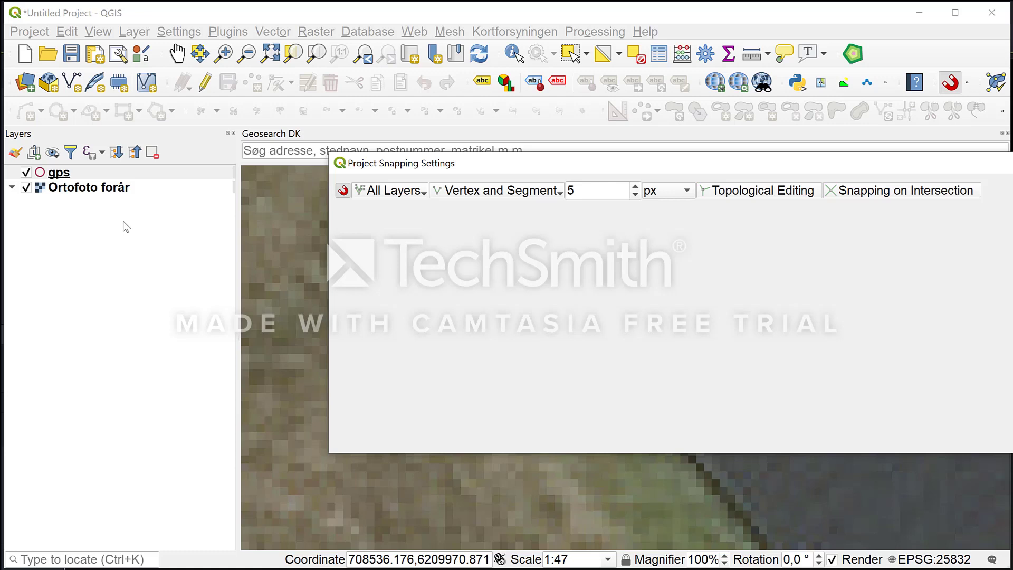
left_click(418, 198)
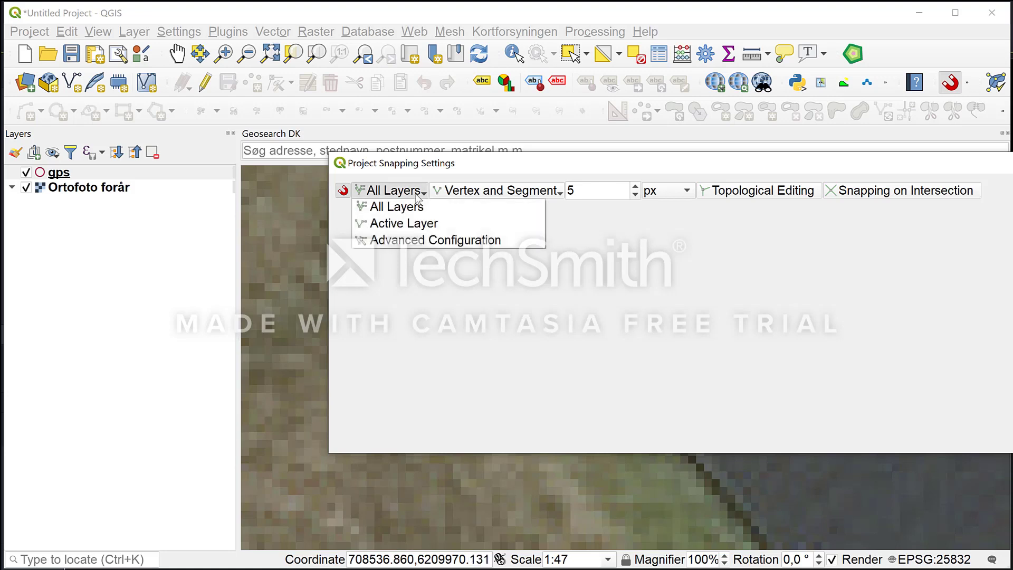
left_click(411, 240)
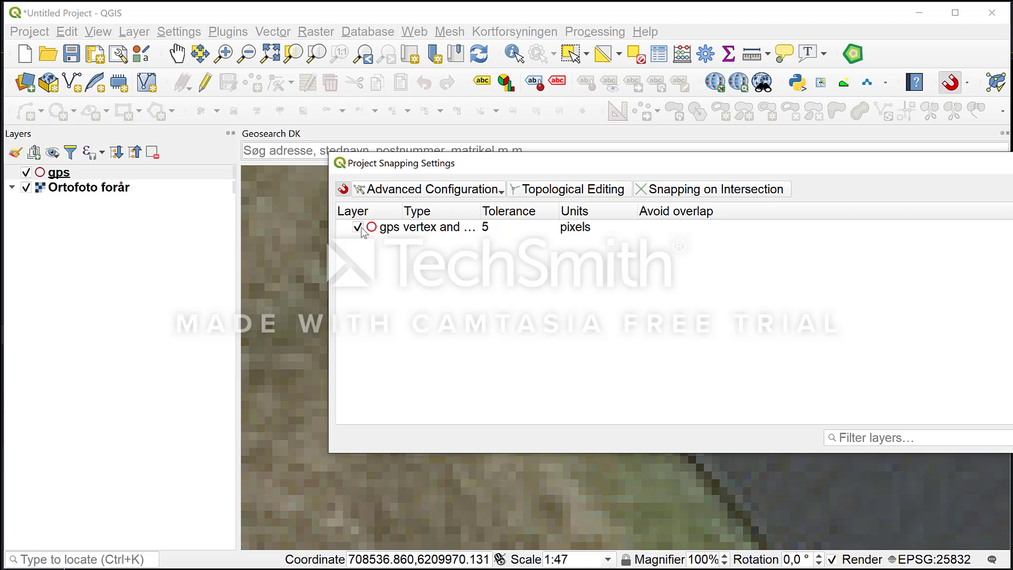
mouse_move(419, 227)
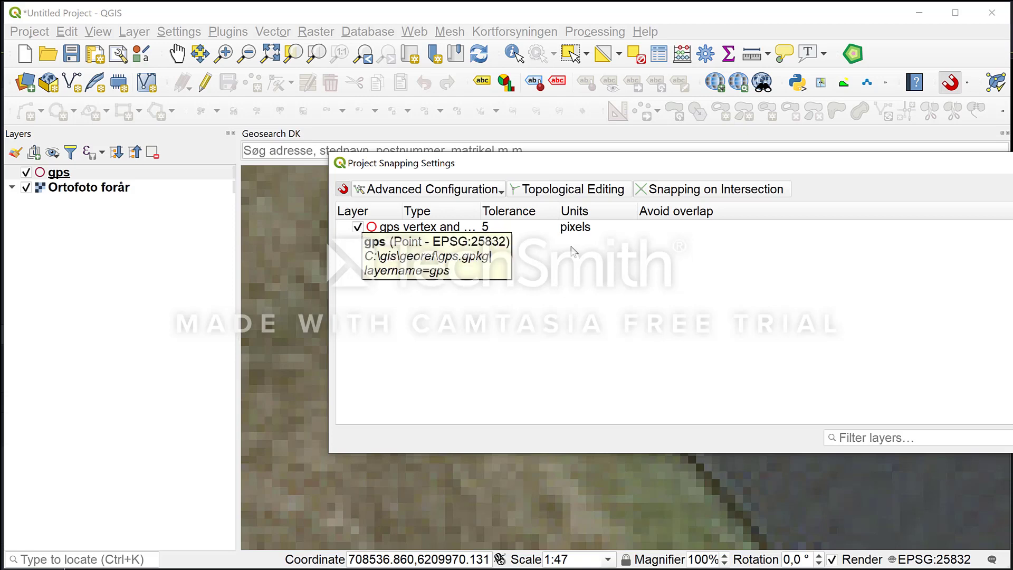
key("Escape")
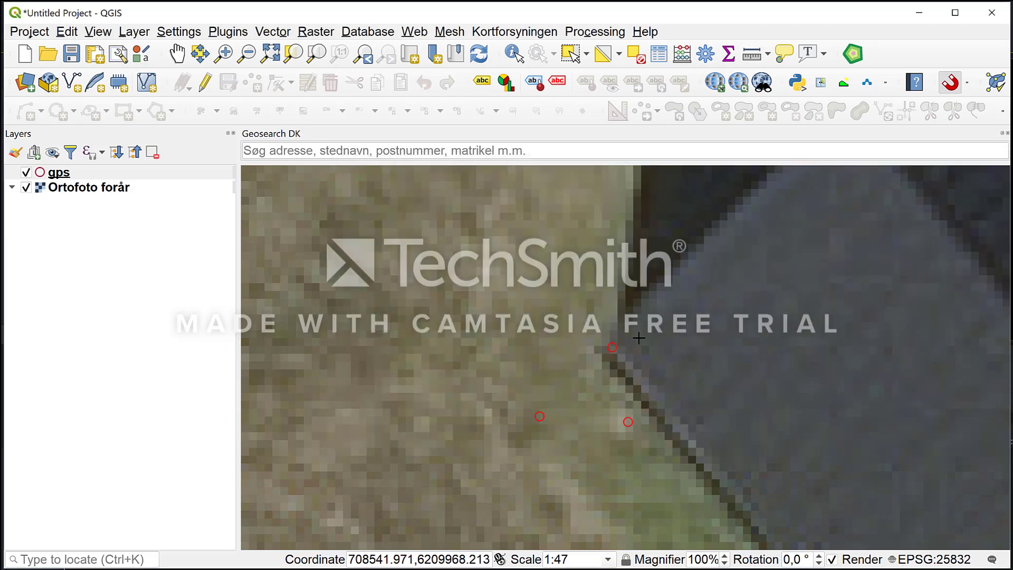
Snap GCP 0 to its GPS point, then place GCP 1 on the building-corner marker
left_click(611, 347)
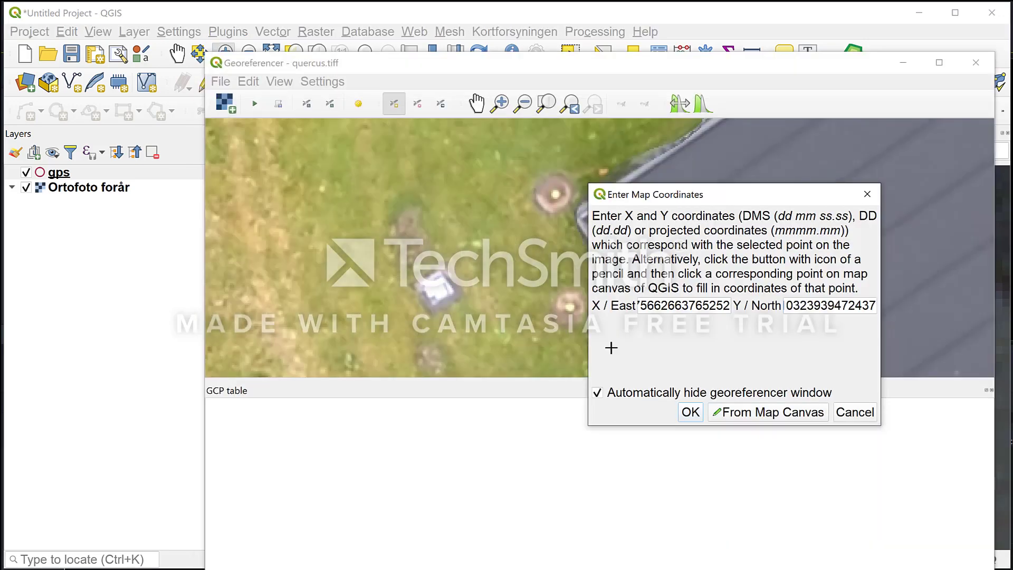
left_click(691, 412)
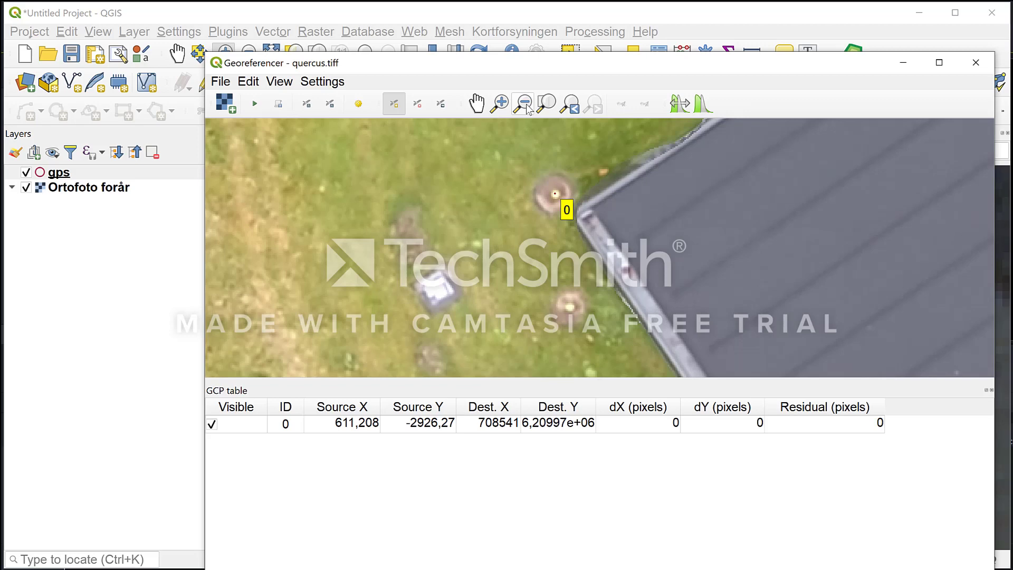
left_click(546, 104)
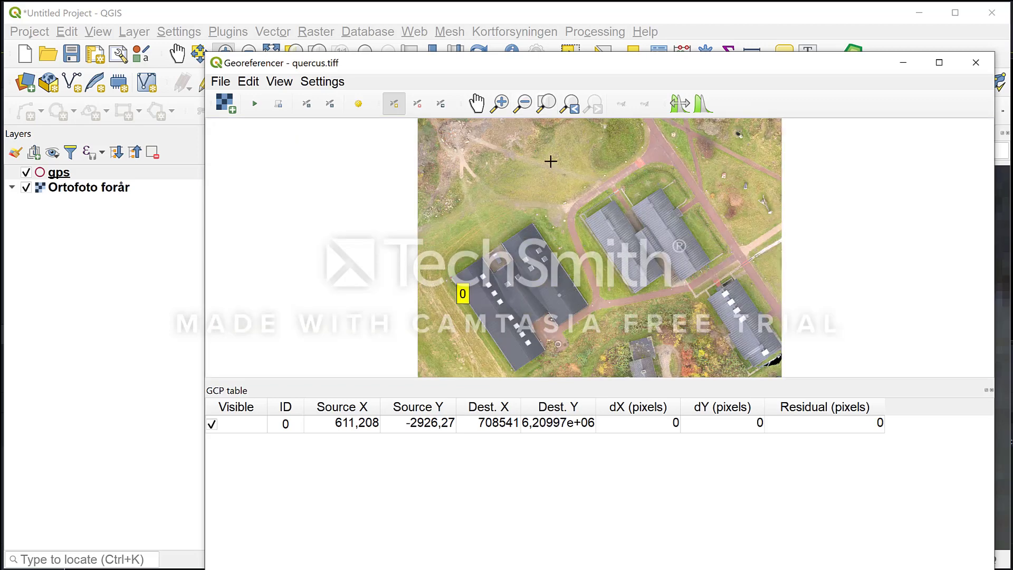
left_click(499, 103)
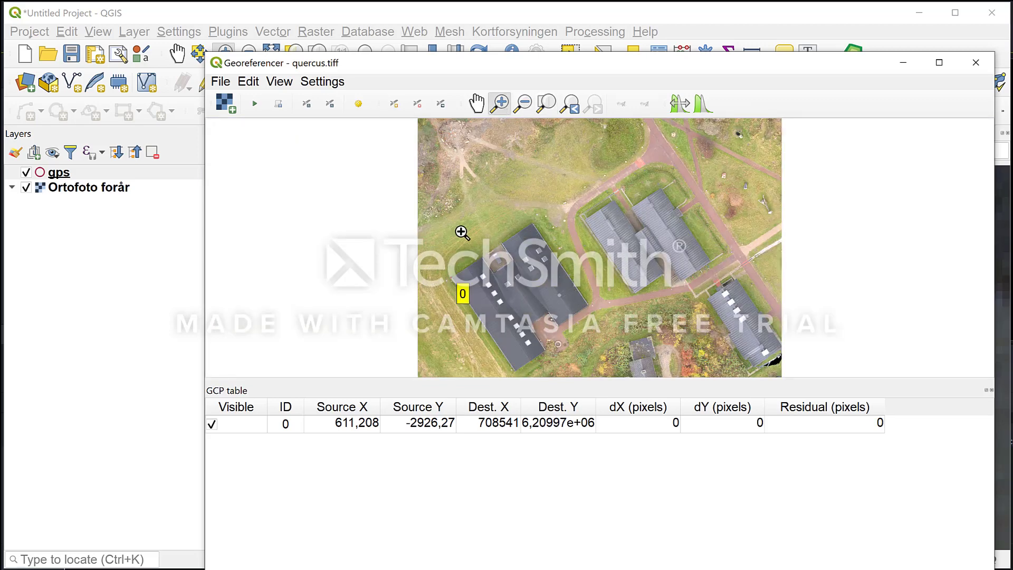
left_click_drag(456, 232, 586, 321)
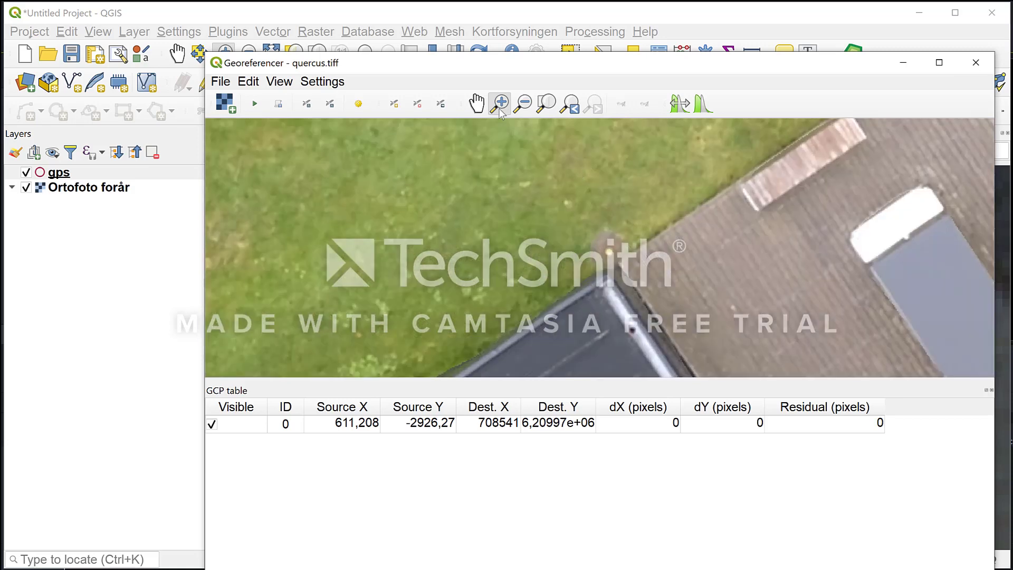
left_click(395, 101)
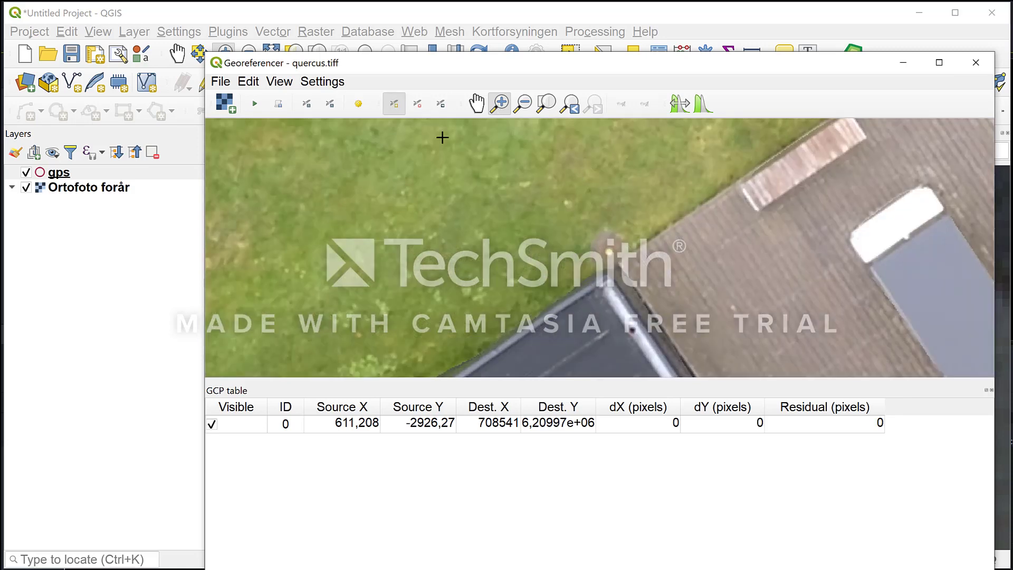
left_click(608, 251)
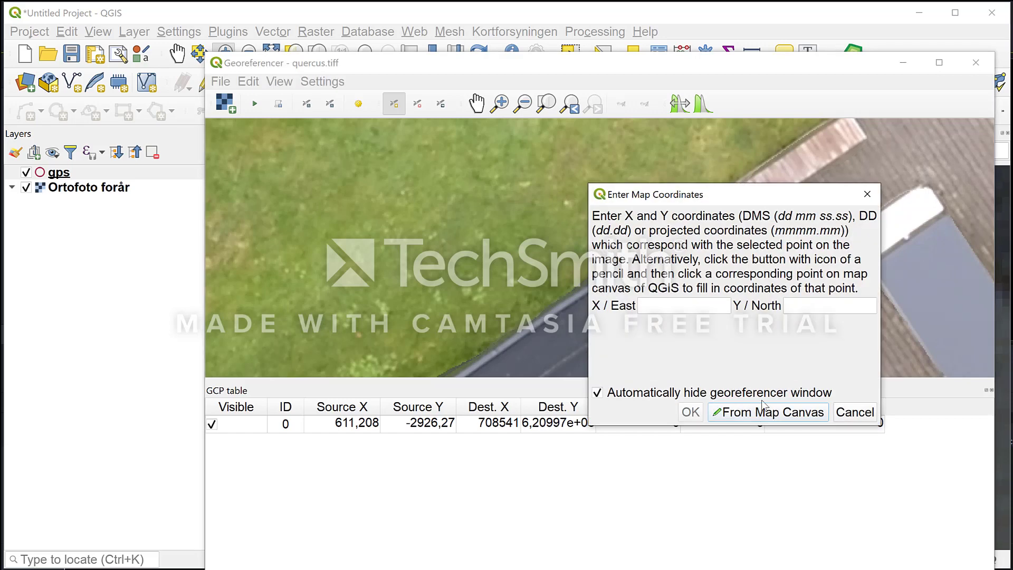
Zoom the main map to the building corner and snap GCP 1 to its GPS point
left_click(775, 412)
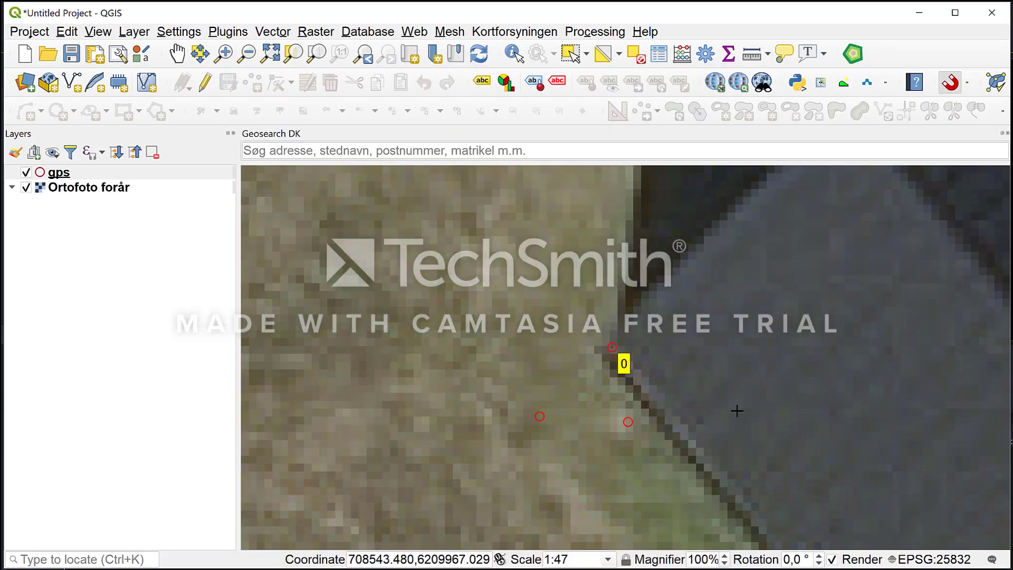
left_click(365, 60)
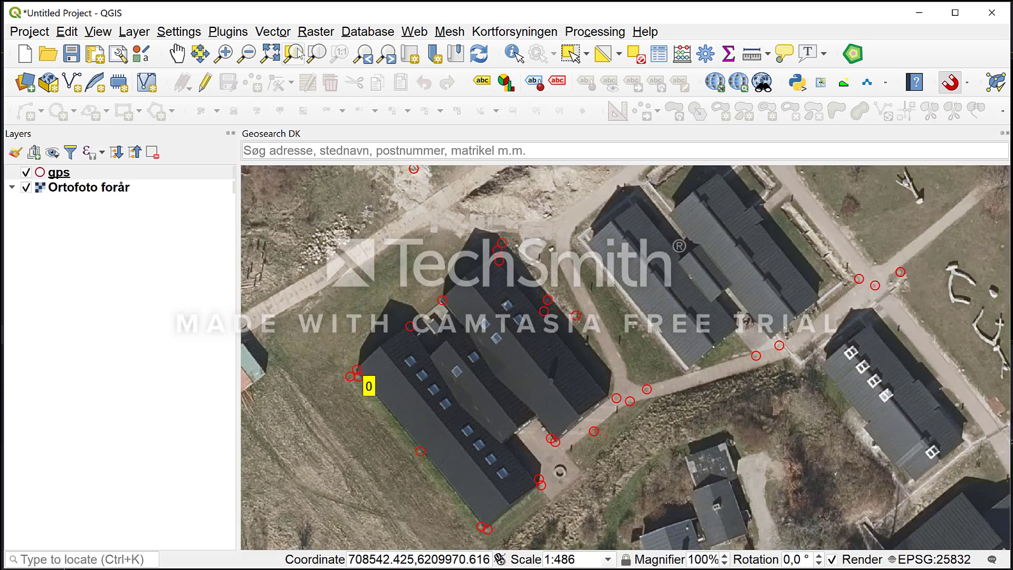
left_click(224, 53)
left_click_drag(395, 303, 438, 343)
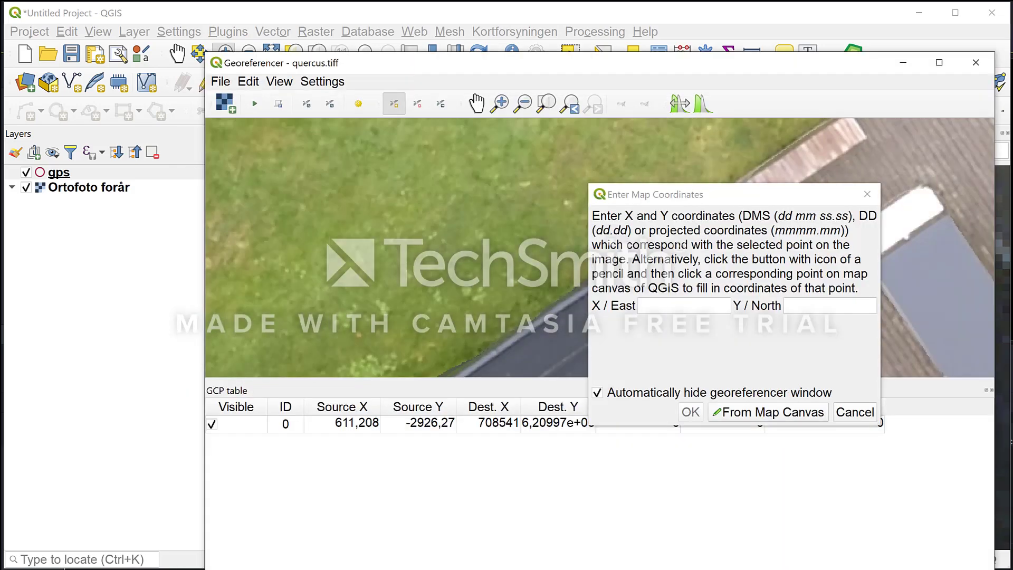
left_click(756, 413)
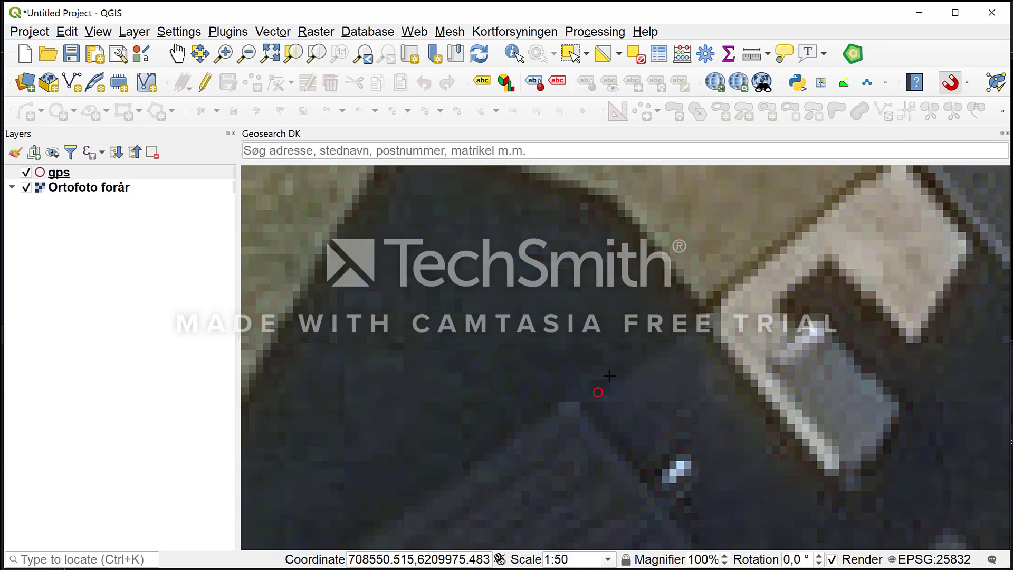
left_click(595, 391)
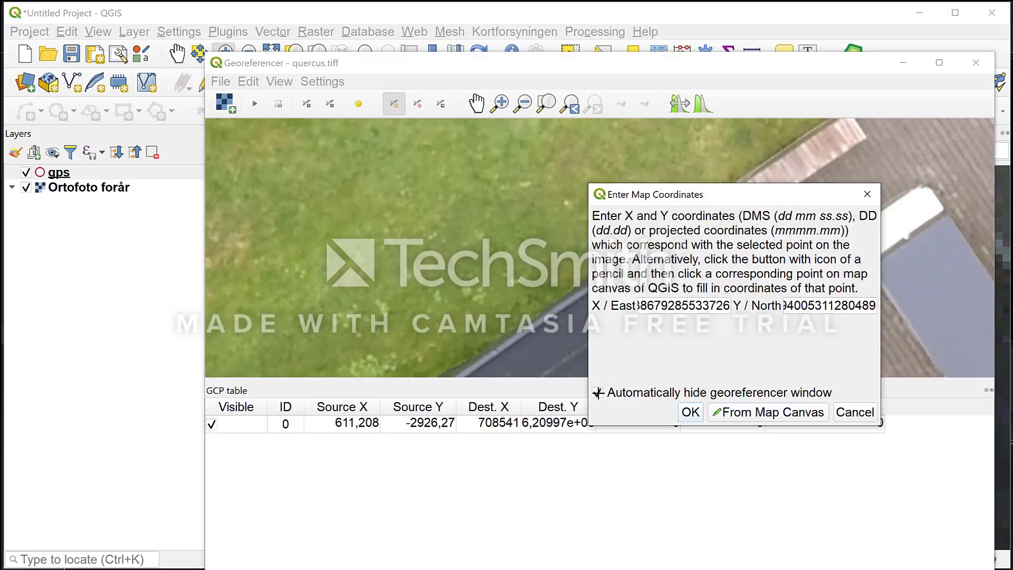
left_click(695, 411)
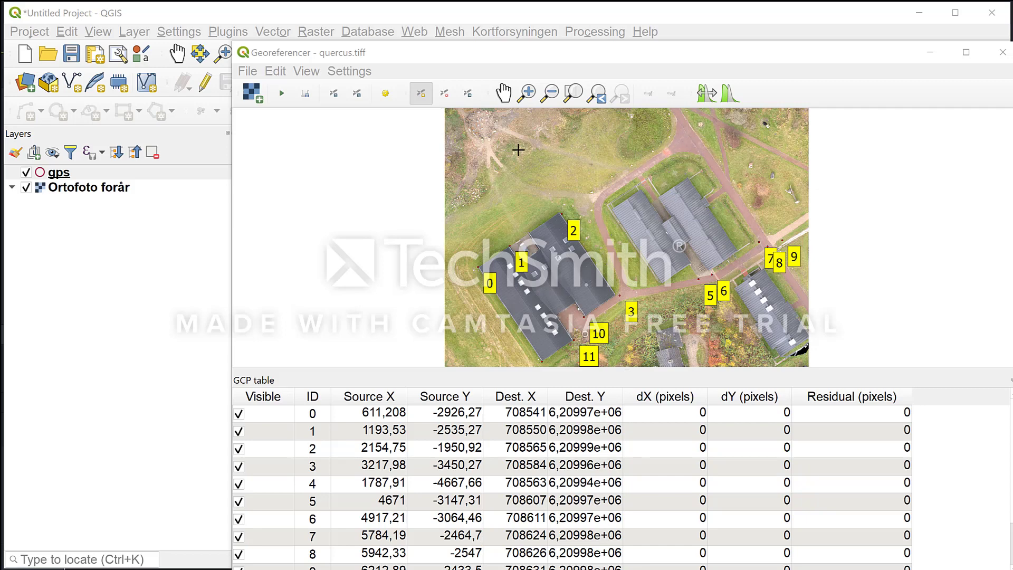
Keep Nearest neighbour resampling and widen Transformation Settings to show the quercus_modified.tif path
left_click(386, 95)
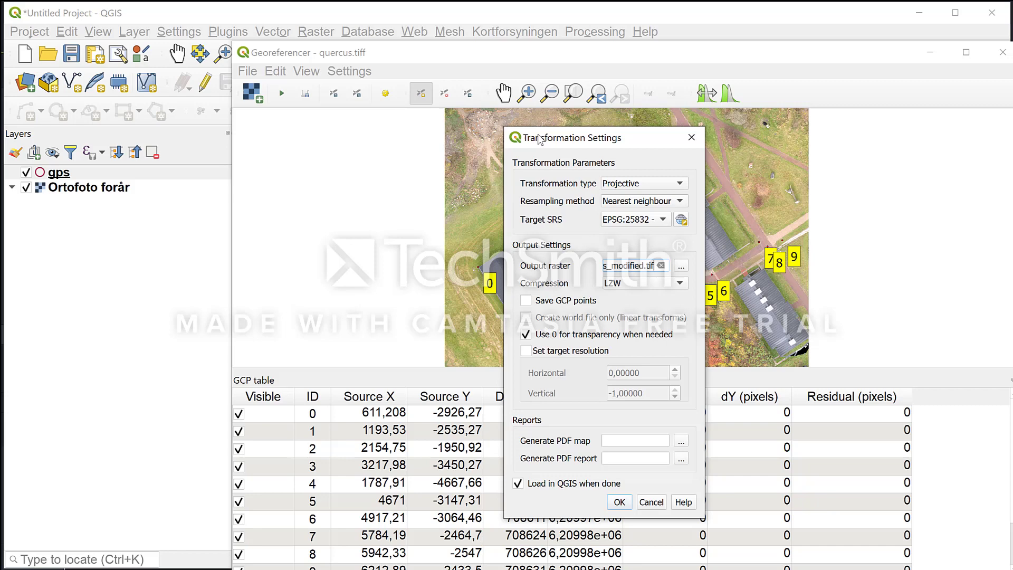
left_click_drag(537, 136, 441, 59)
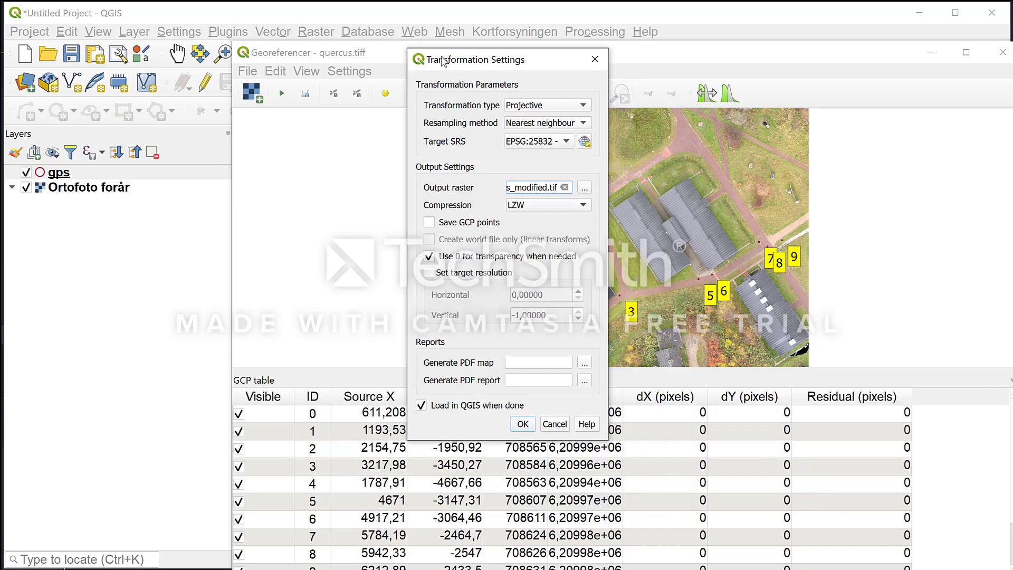
left_click(552, 106)
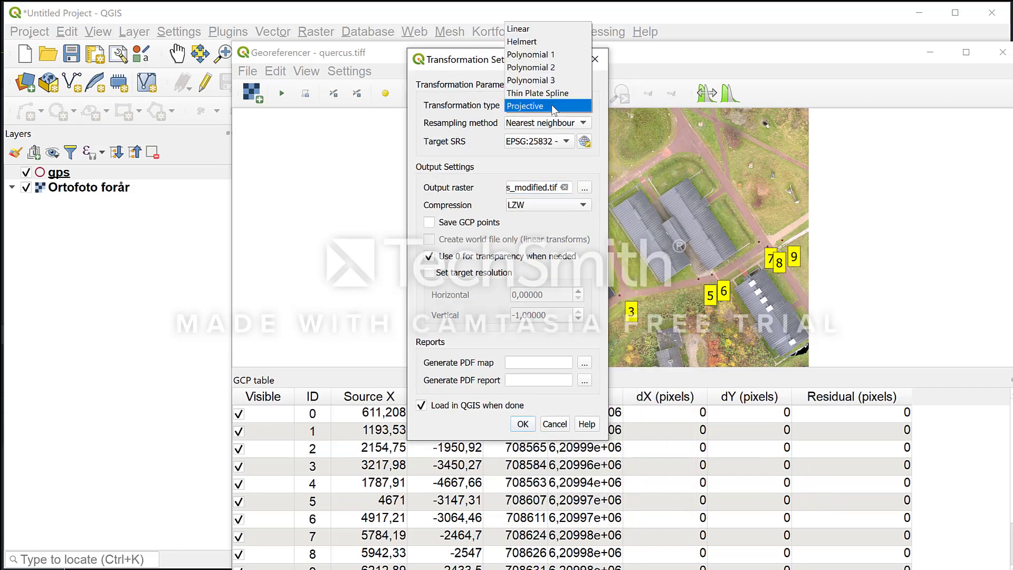
left_click(584, 125)
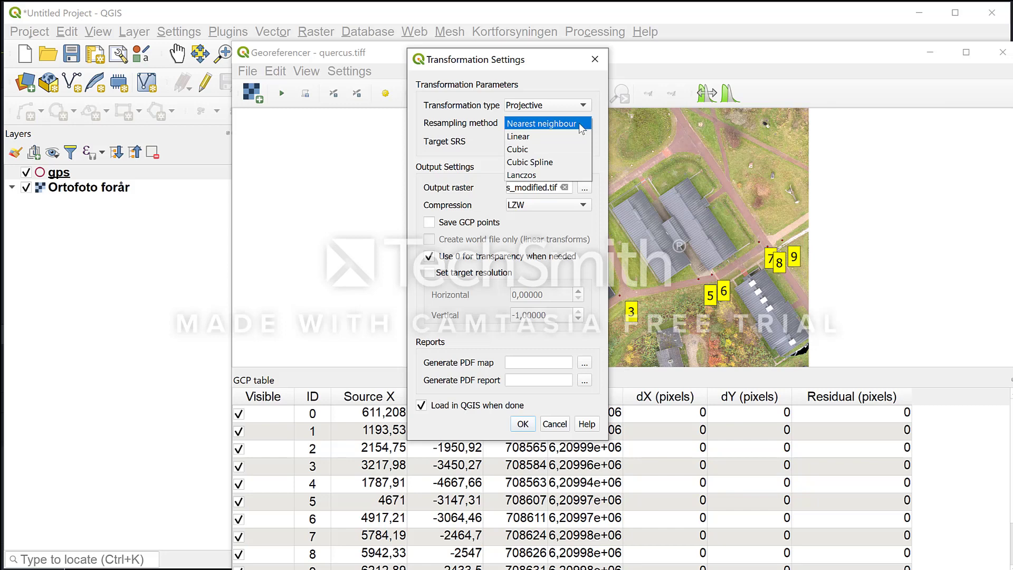
left_click(578, 124)
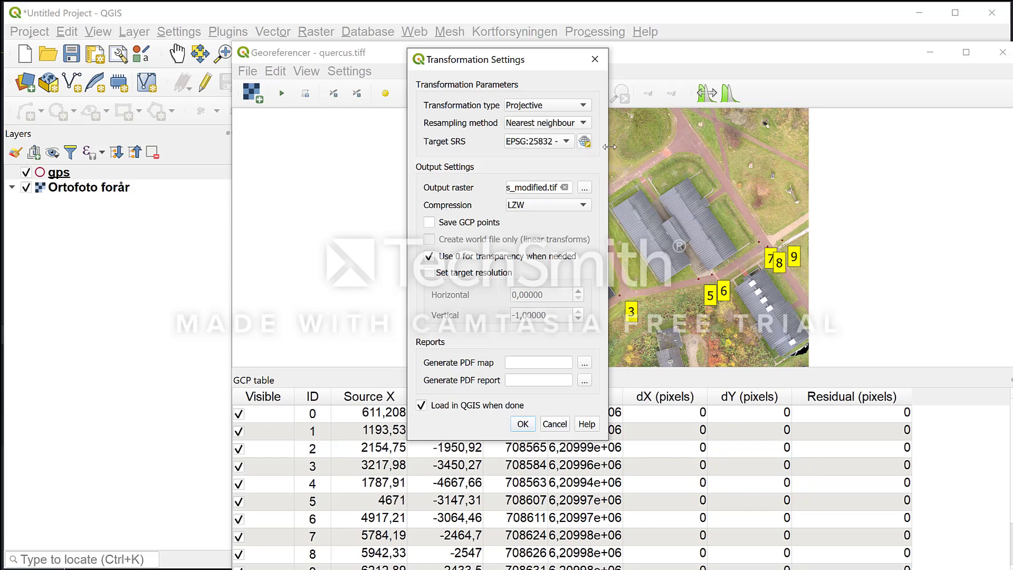
left_click_drag(608, 146, 734, 149)
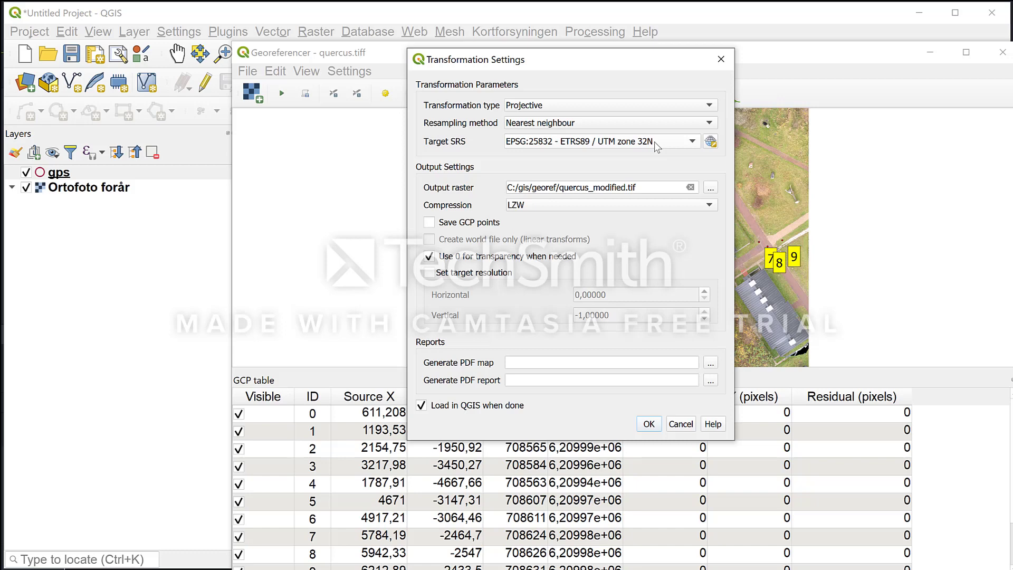
Choose ETRS89 / UTM zone 32N (EPSG:25832) as the target SRS for quercus.tiff
left_click(710, 141)
left_click_drag(708, 138, 632, 83)
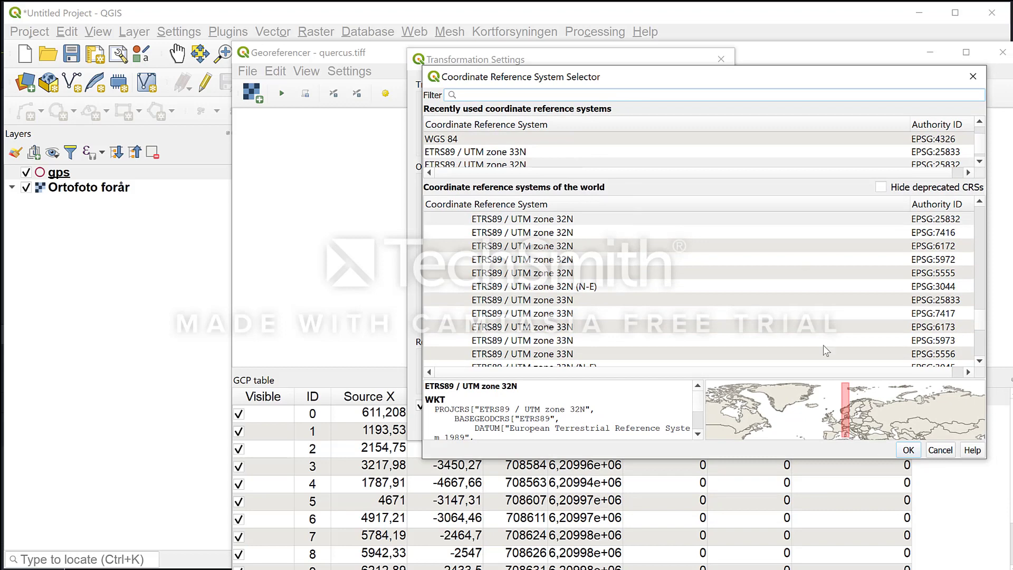
left_click(907, 449)
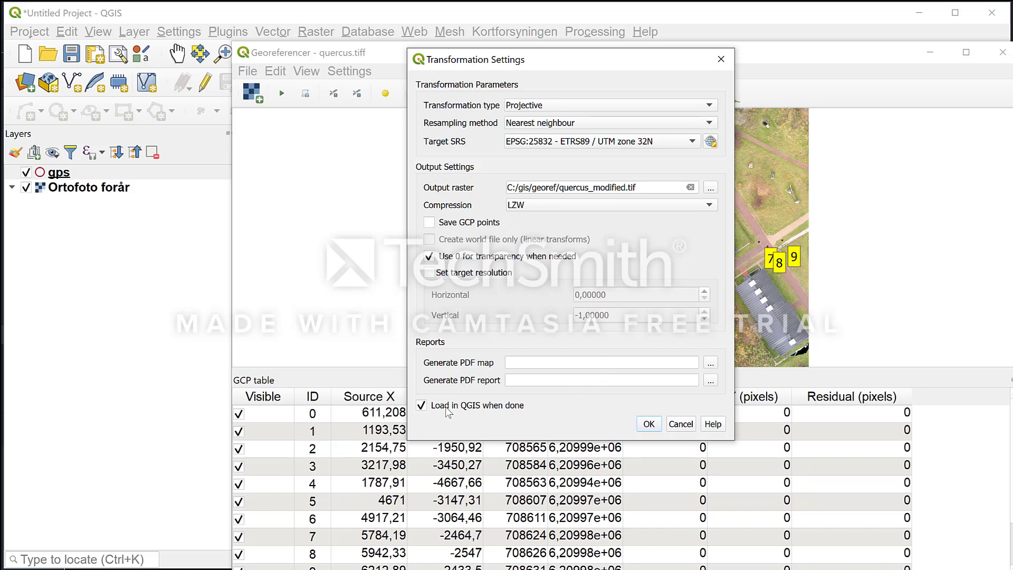
Accept the transformation settings, exclude GCP 9, and georeference into quercus_modified
left_click(649, 424)
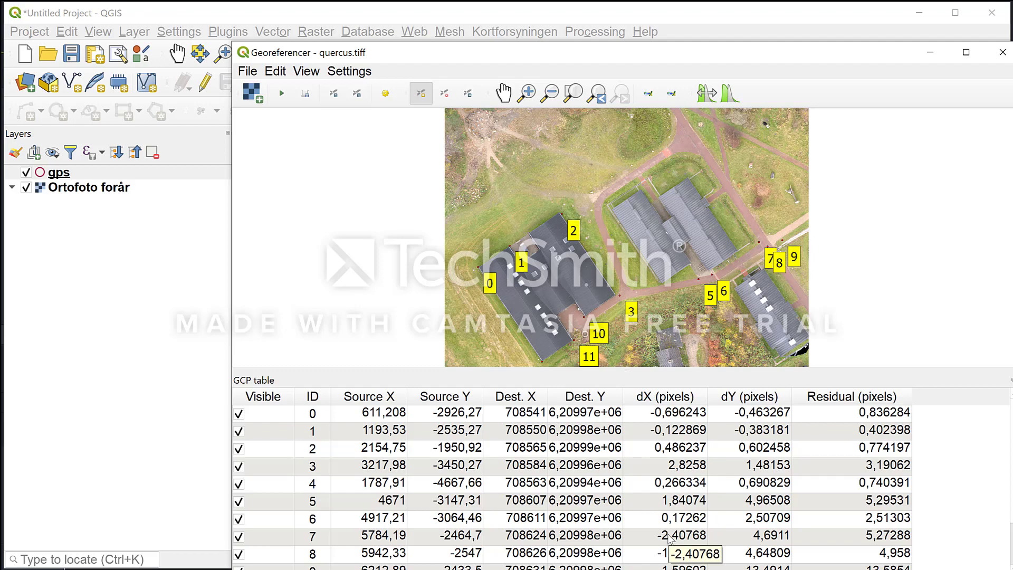
left_click_drag(720, 59, 658, 11)
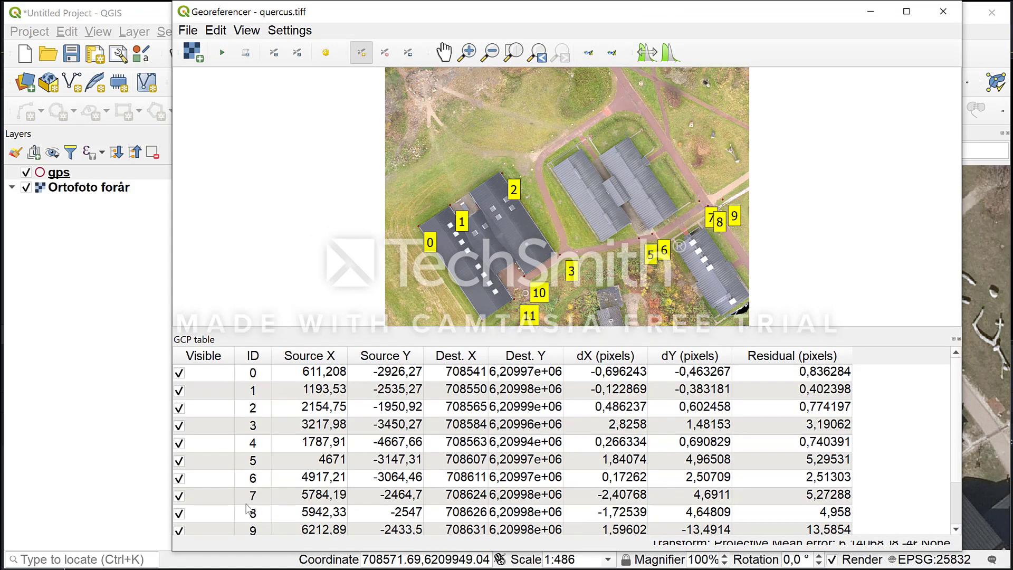
left_click(179, 531)
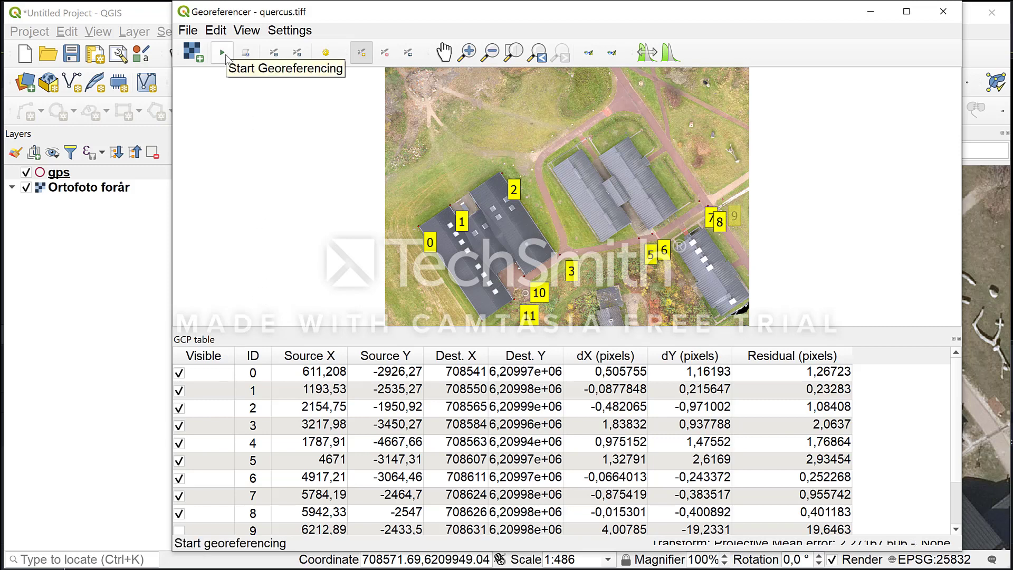
left_click(224, 54)
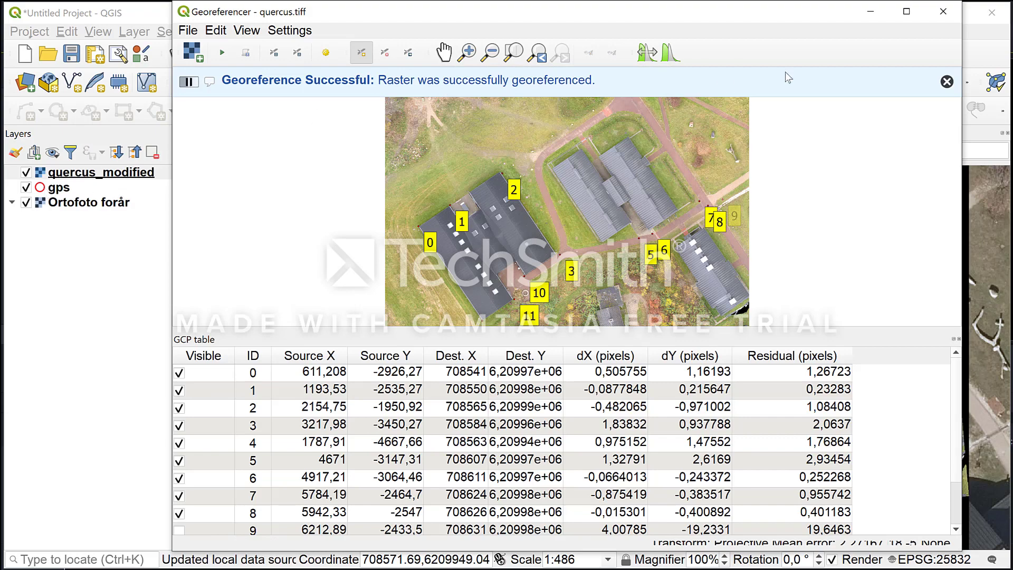
Move the gps layer above quercus_modified on the main map and zoom in around point 0
left_click(871, 12)
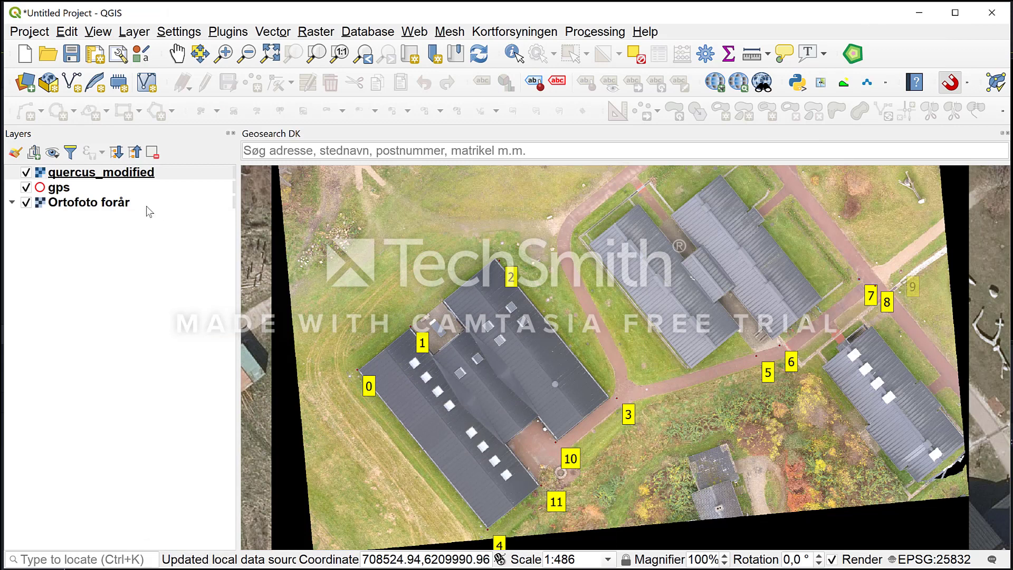
left_click_drag(68, 190, 98, 173)
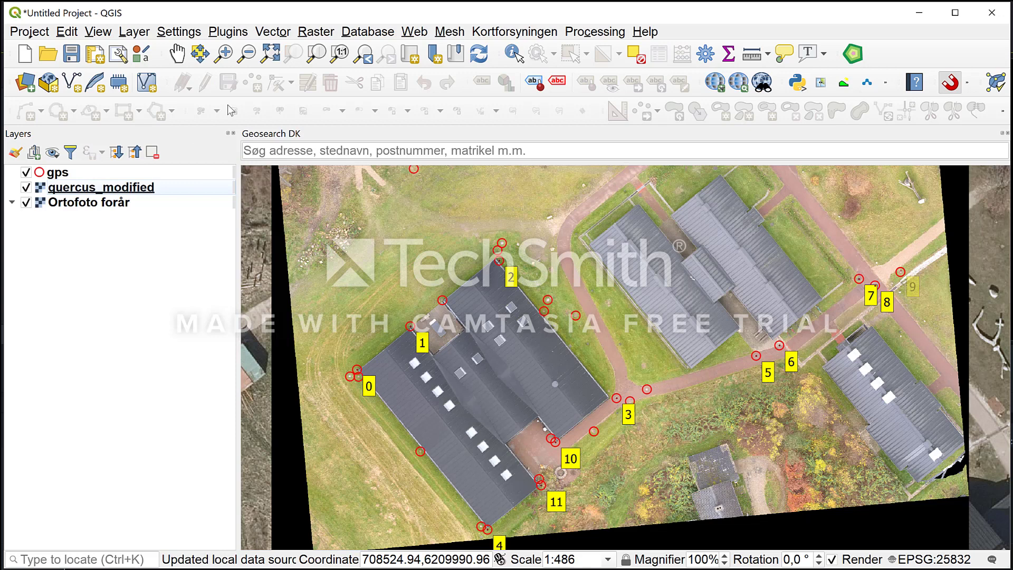
left_click(224, 53)
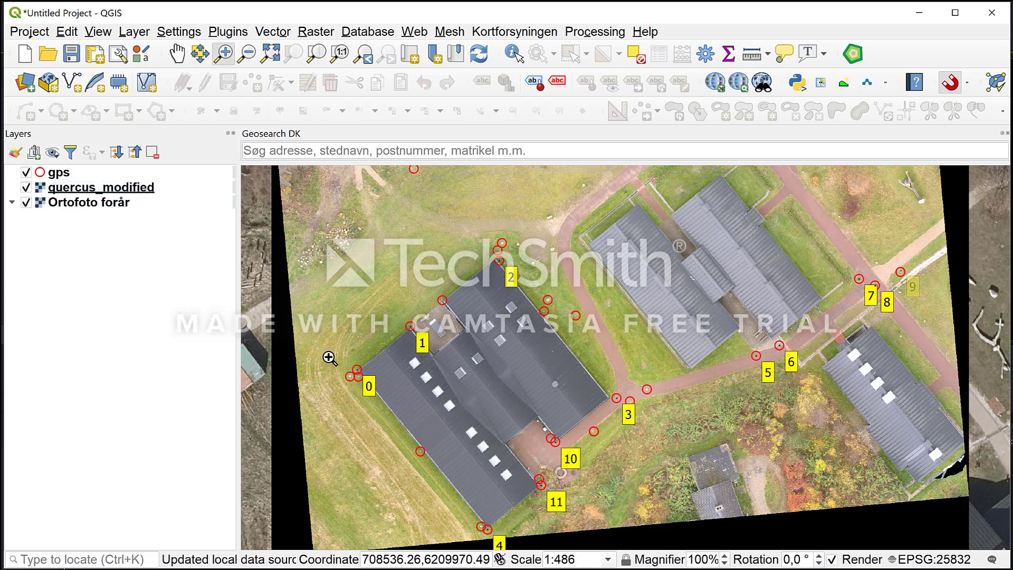
left_click_drag(323, 353, 390, 400)
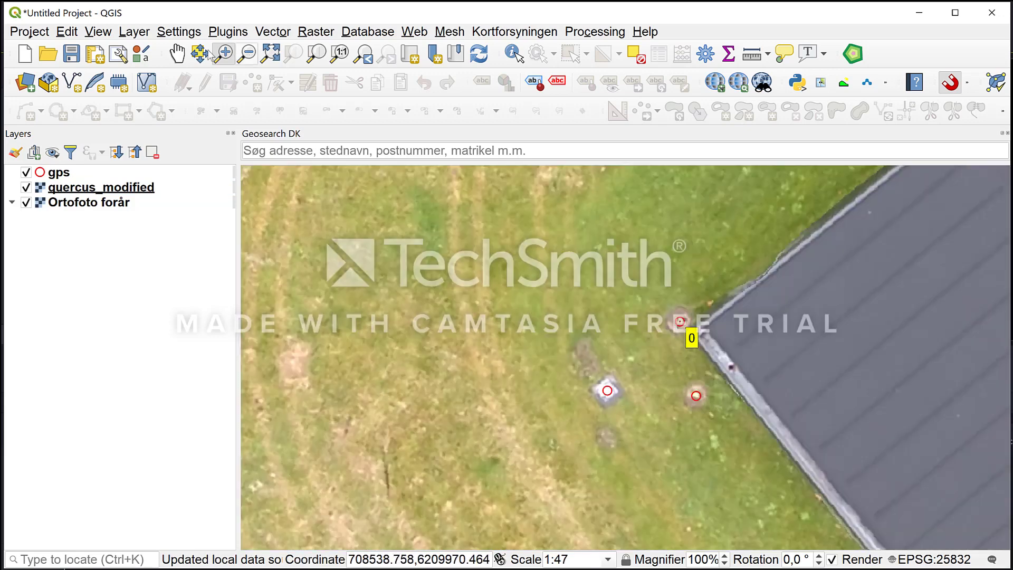
Pan over to point 1 to check alignment, then zoom out two steps
left_click(176, 55)
left_click_drag(810, 223, 426, 339)
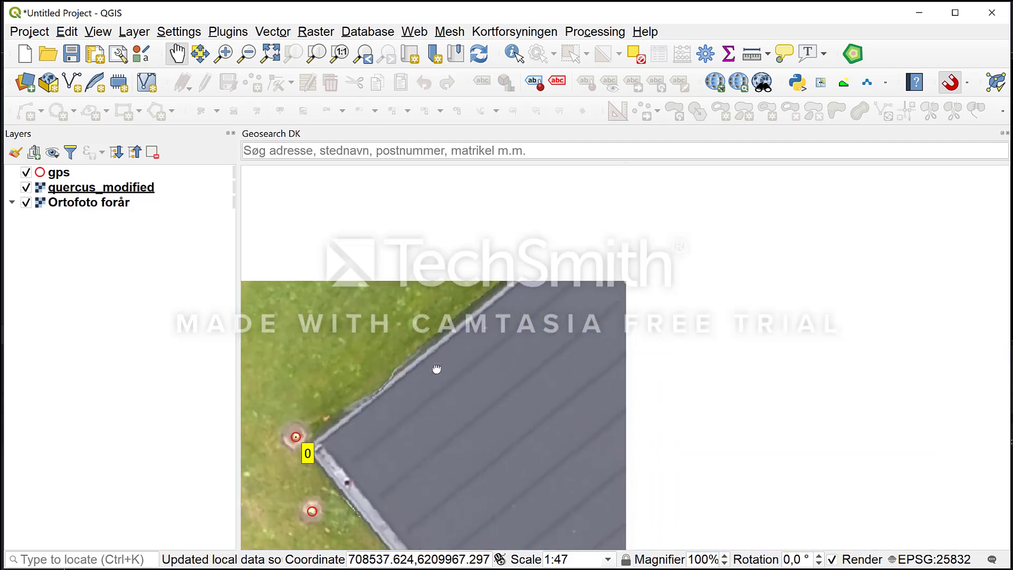
left_click_drag(709, 268, 395, 474)
mouse_move(573, 228)
left_mouse_down()
mouse_move(491, 382)
mouse_move(641, 347)
left_mouse_up()
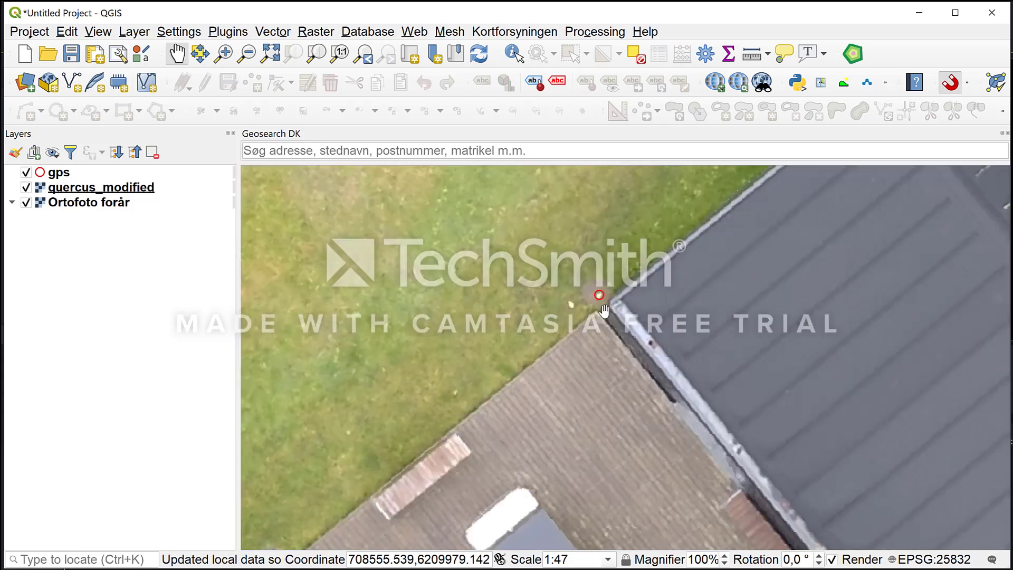
left_click(247, 54)
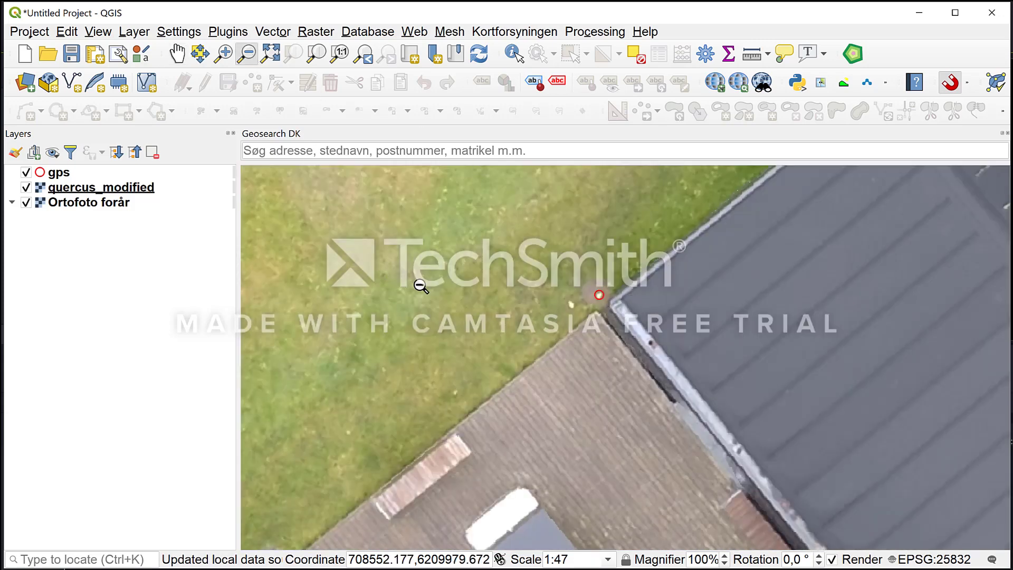
left_click(549, 390)
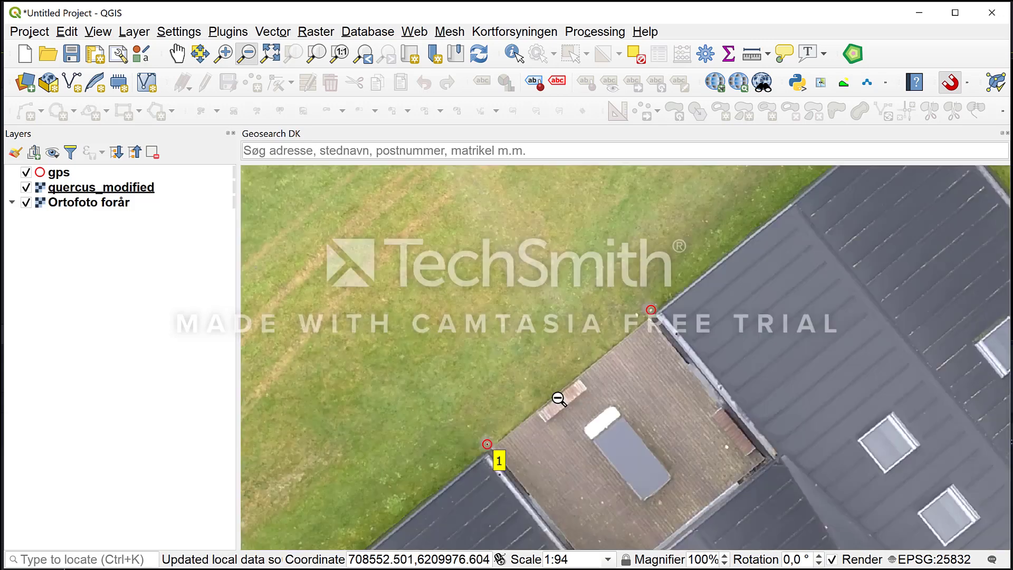
left_click(560, 400)
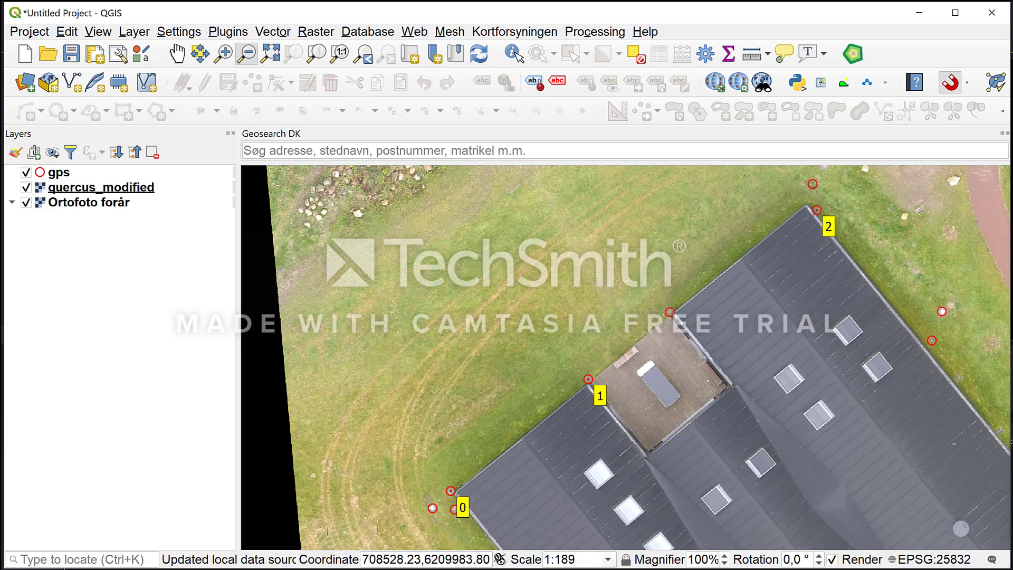
Close the Georeferencer, discarding the unsaved GCP points, and zoom the map out once
key("alt+Tab")
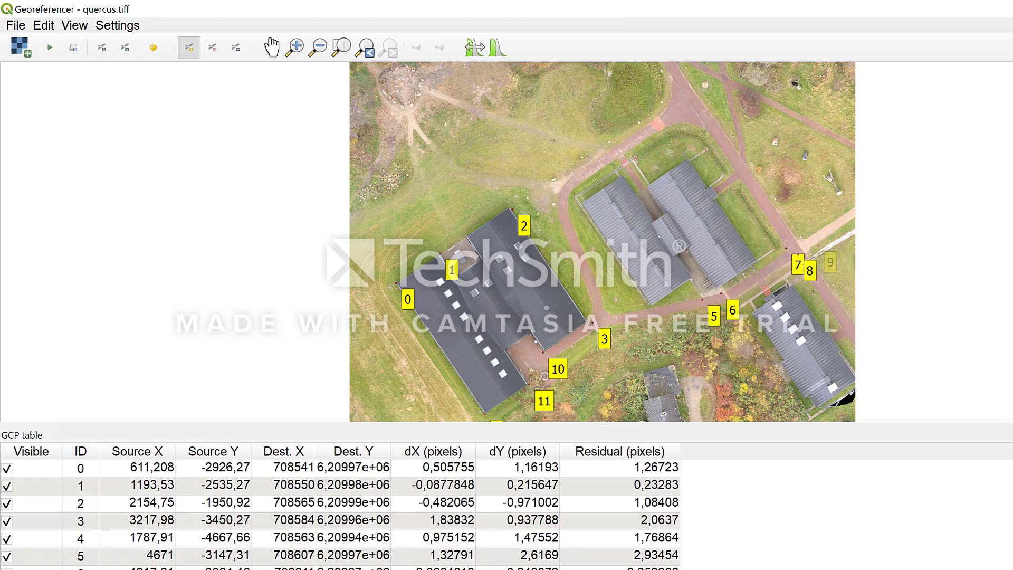
key("alt+F4")
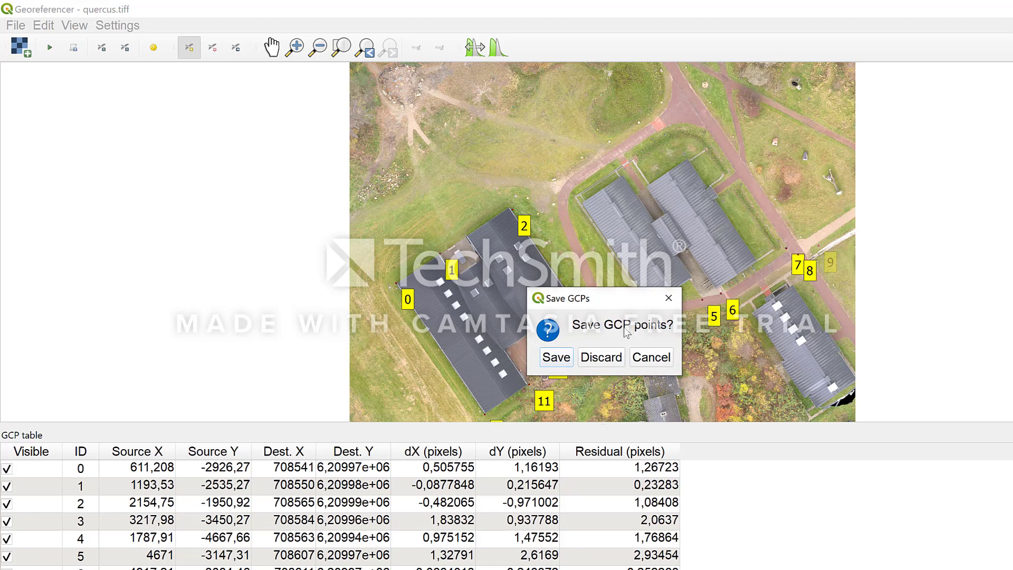
left_click(597, 361)
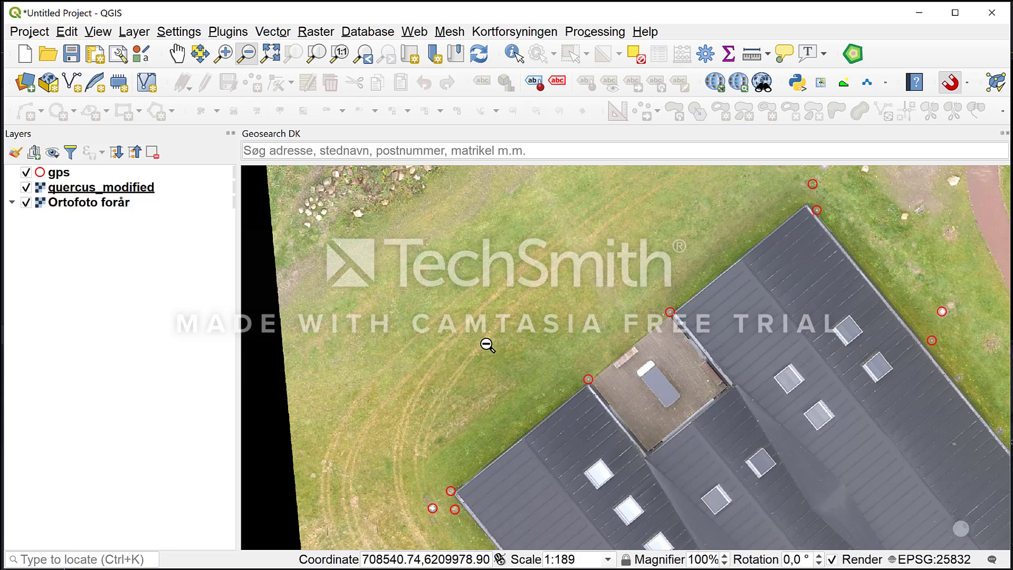
left_click(533, 364)
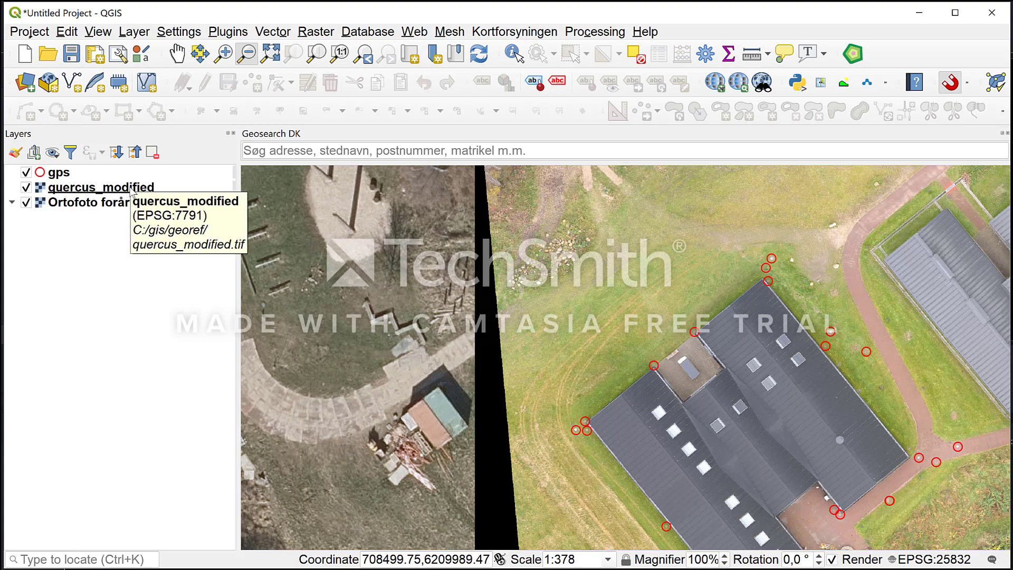
Give quercus_modified an additional no-data value of 0 so its black border is transparent
left_click(131, 192)
double_click(132, 192)
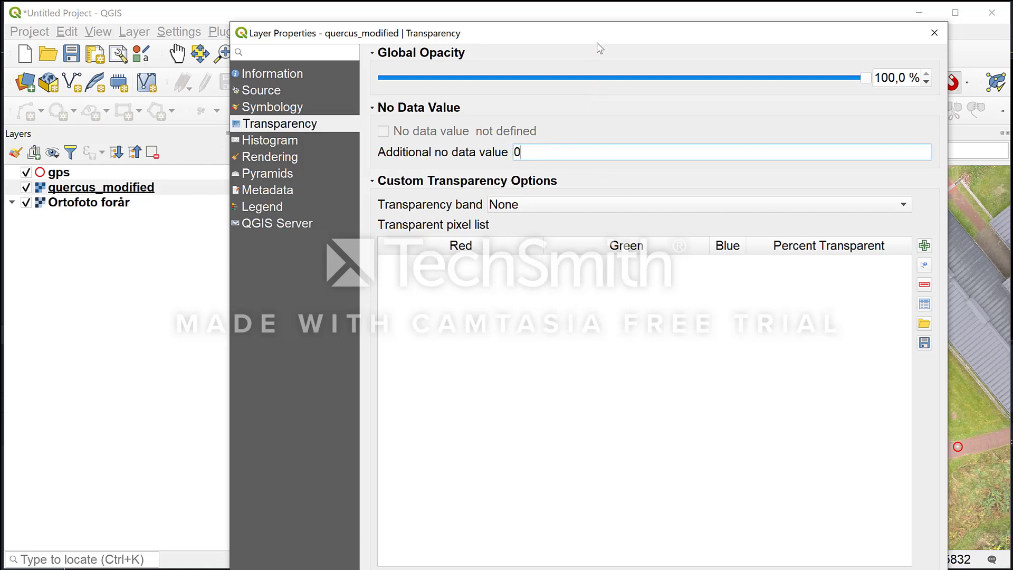
left_click_drag(597, 43, 539, 22)
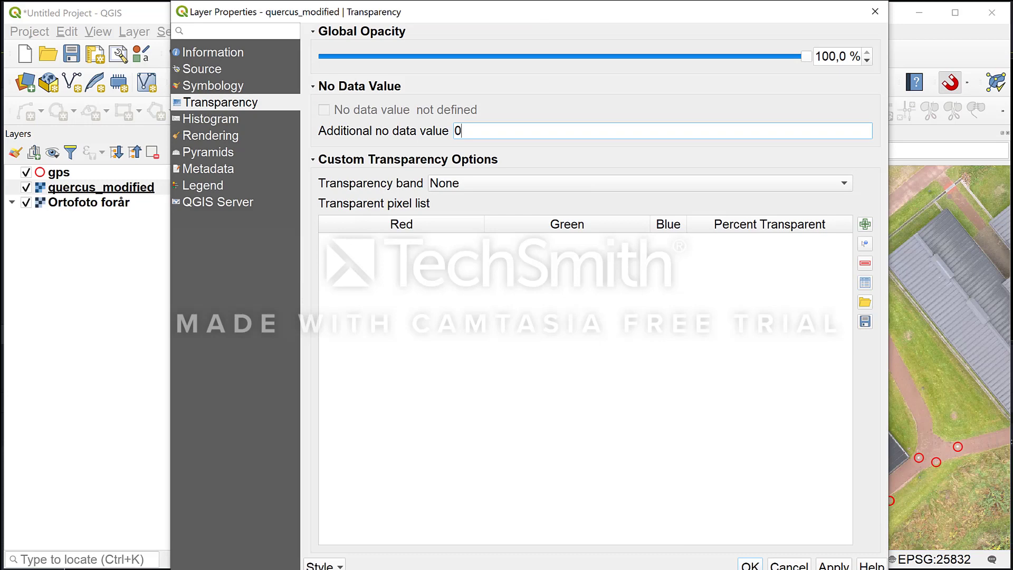
key("Return")
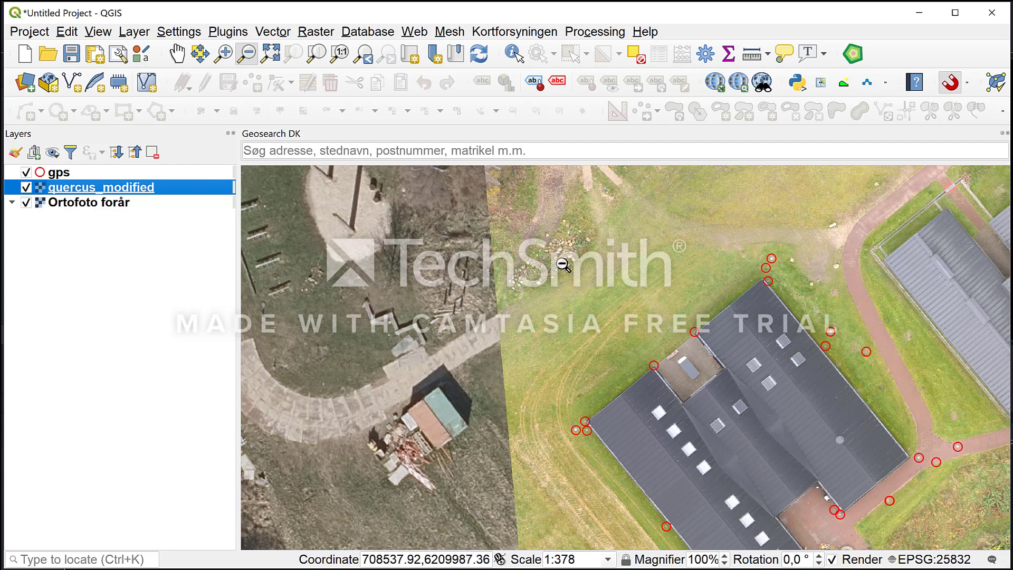
Swipe quercus_modified against the orthophoto, zoomed in on the lower-right building corner
left_click(820, 82)
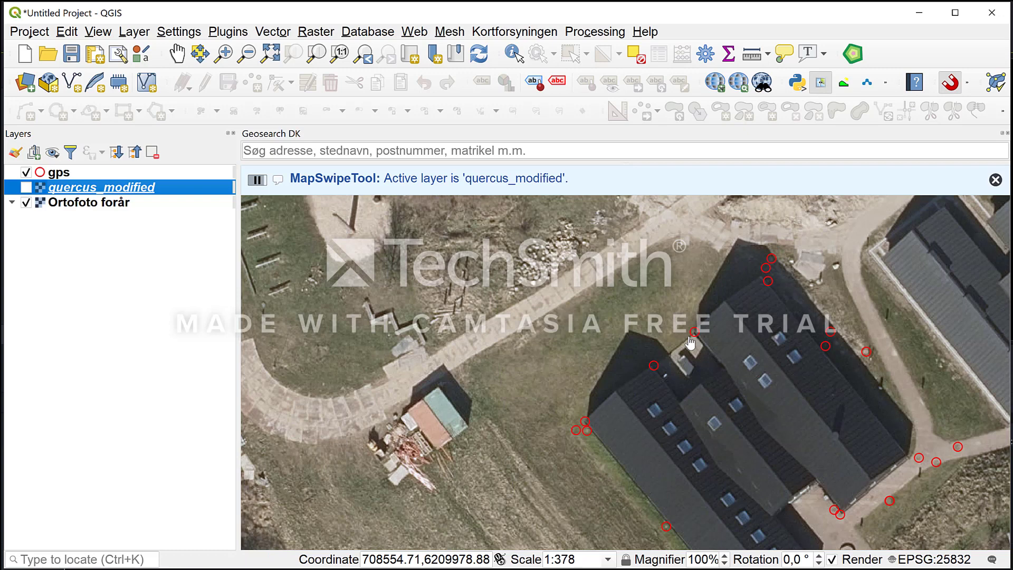
mouse_move(690, 343)
left_mouse_down()
mouse_move(733, 293)
mouse_move(694, 425)
mouse_move(726, 342)
left_mouse_up()
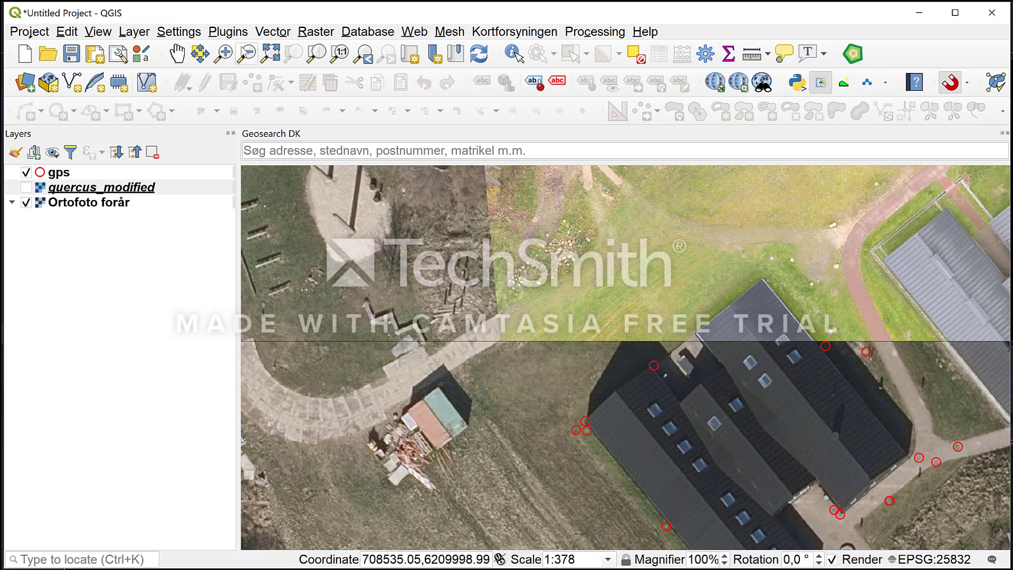
left_click(223, 53)
left_click_drag(778, 430, 951, 537)
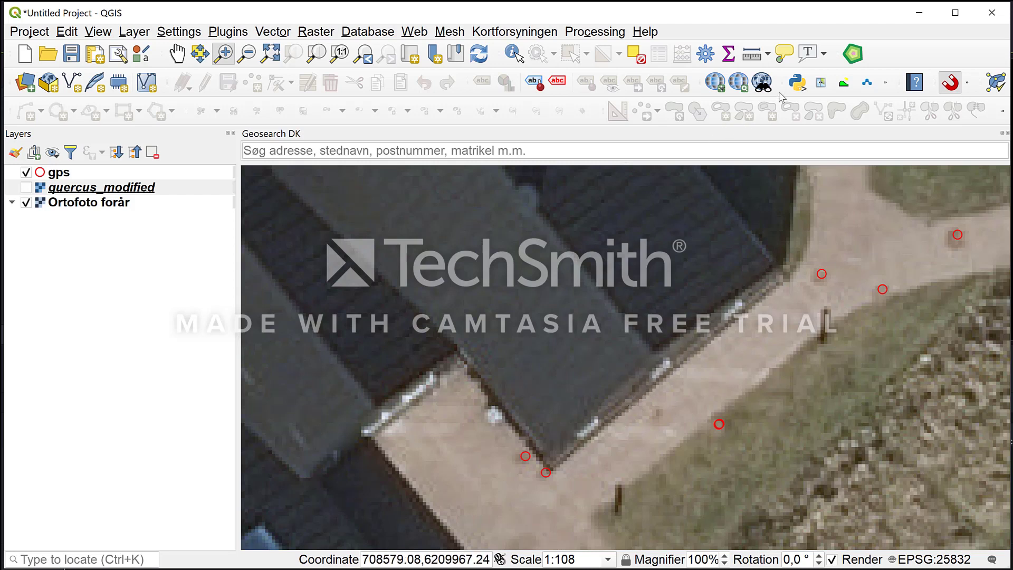
left_click(820, 82)
mouse_move(679, 246)
left_mouse_down()
mouse_move(684, 282)
mouse_move(617, 480)
mouse_move(724, 254)
left_mouse_up()
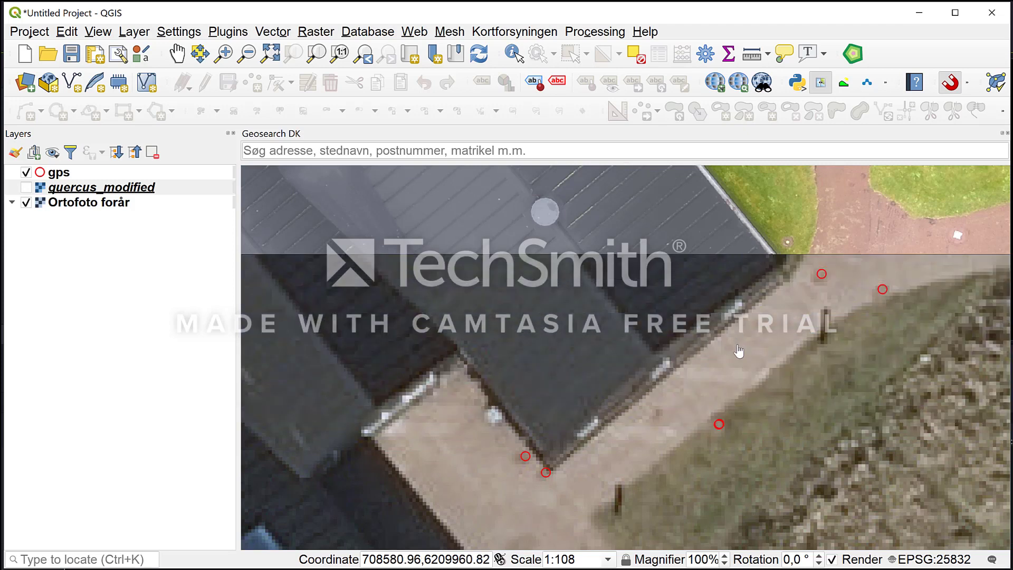